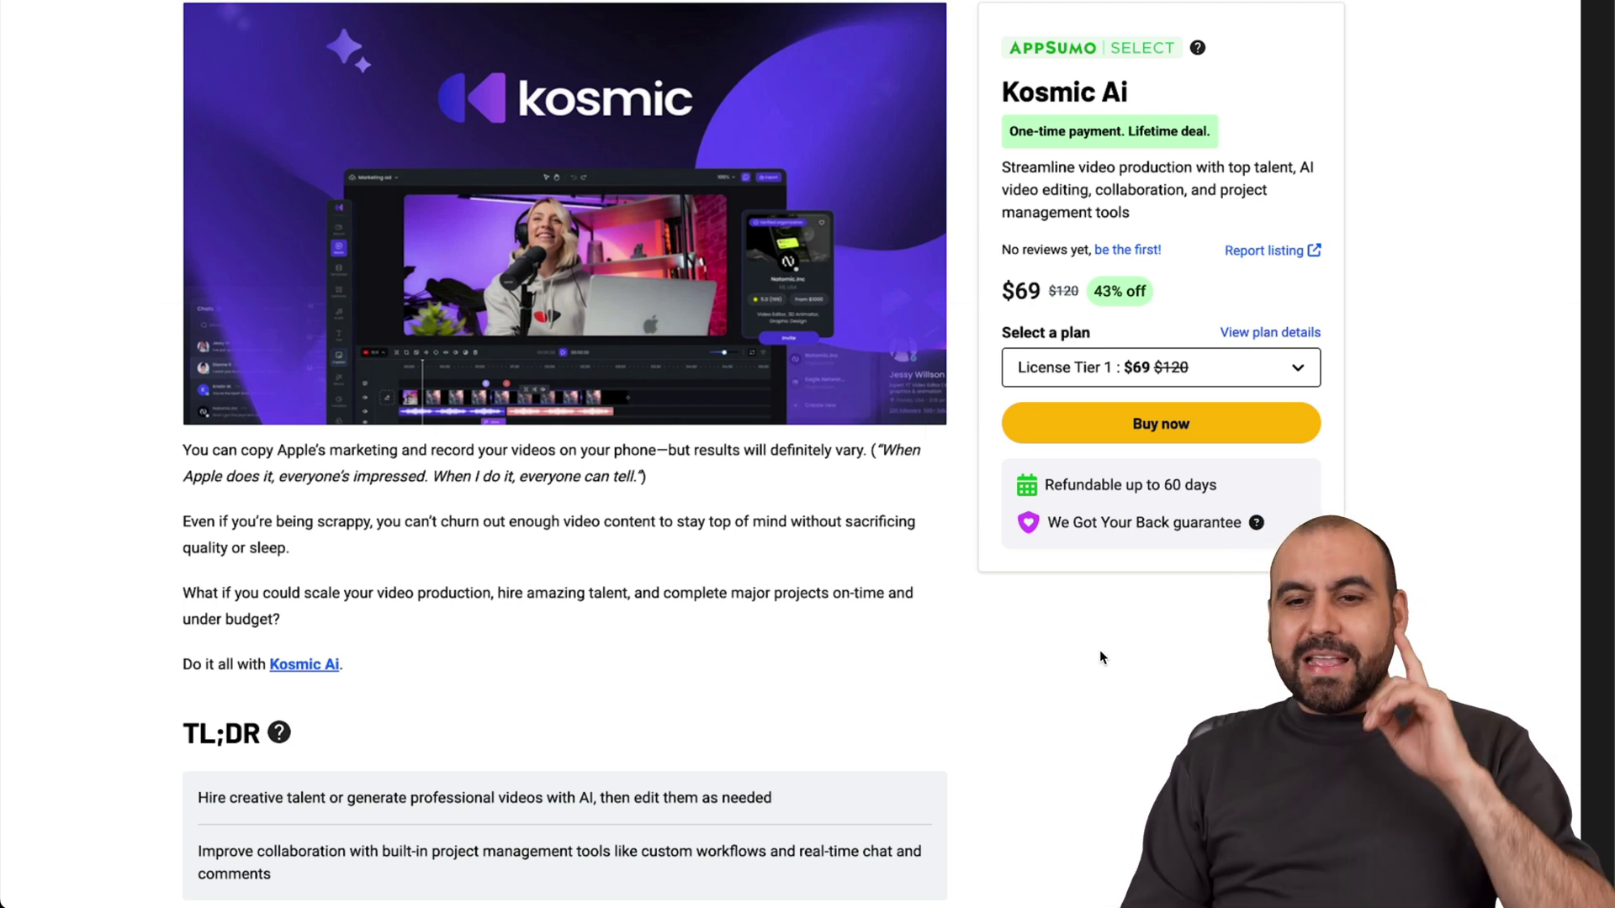
# - Scroll the AppSumo listing down to the Plans & features table comparing License Tiers 1–4
pyautogui.scroll(-10, 1092, 714)
pyautogui.scroll(-20, 1085, 381)
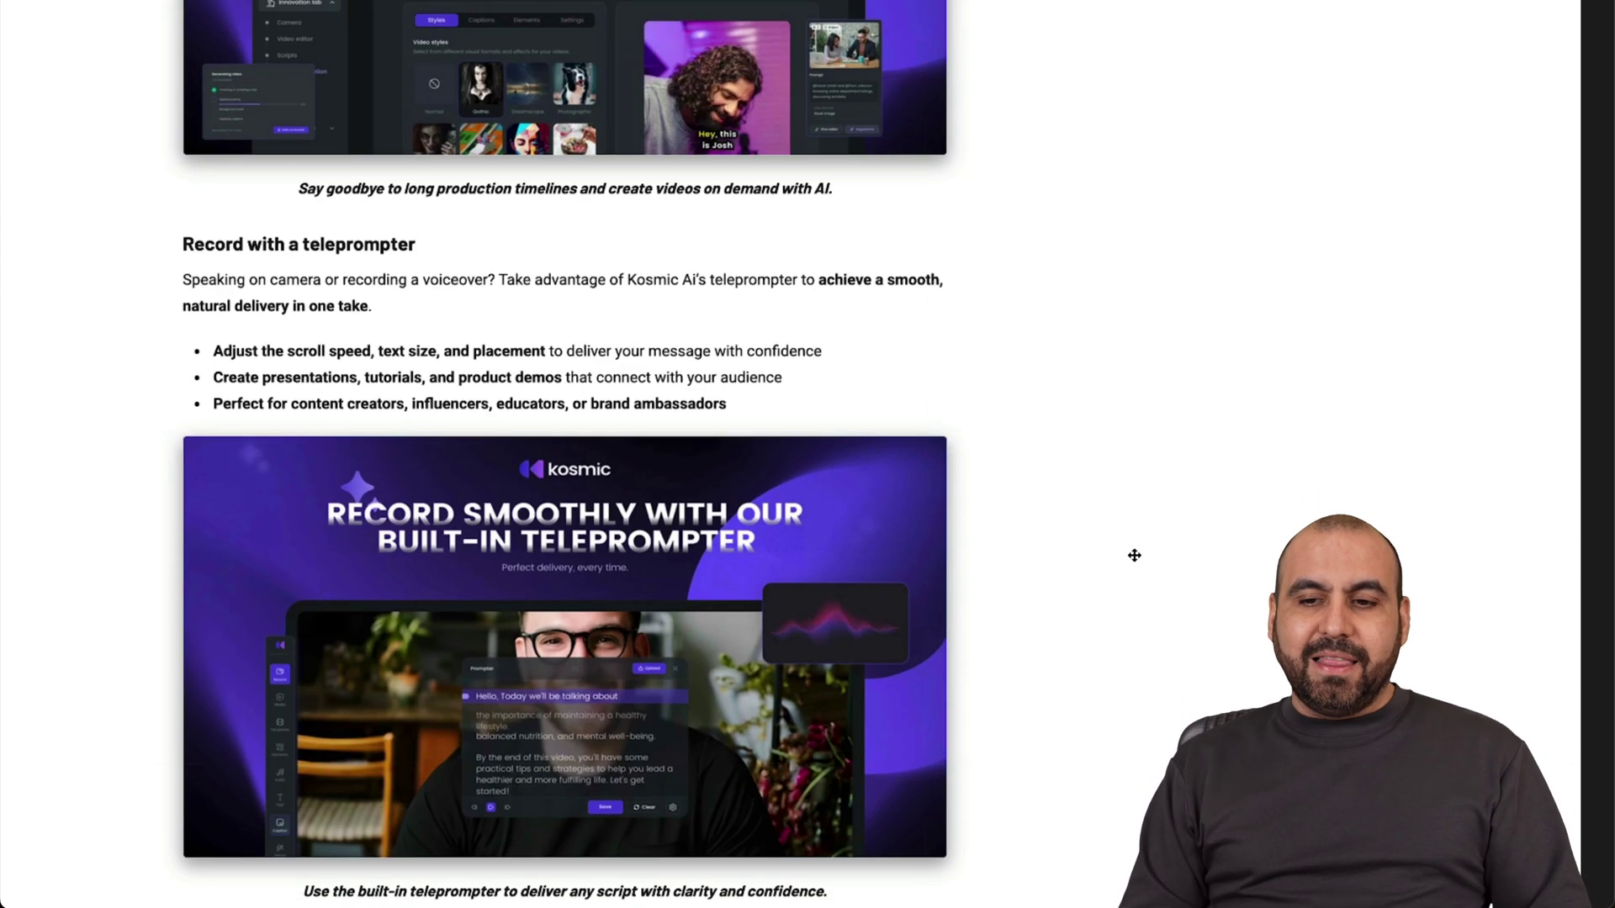
pyautogui.scroll(-2, 648, 544)
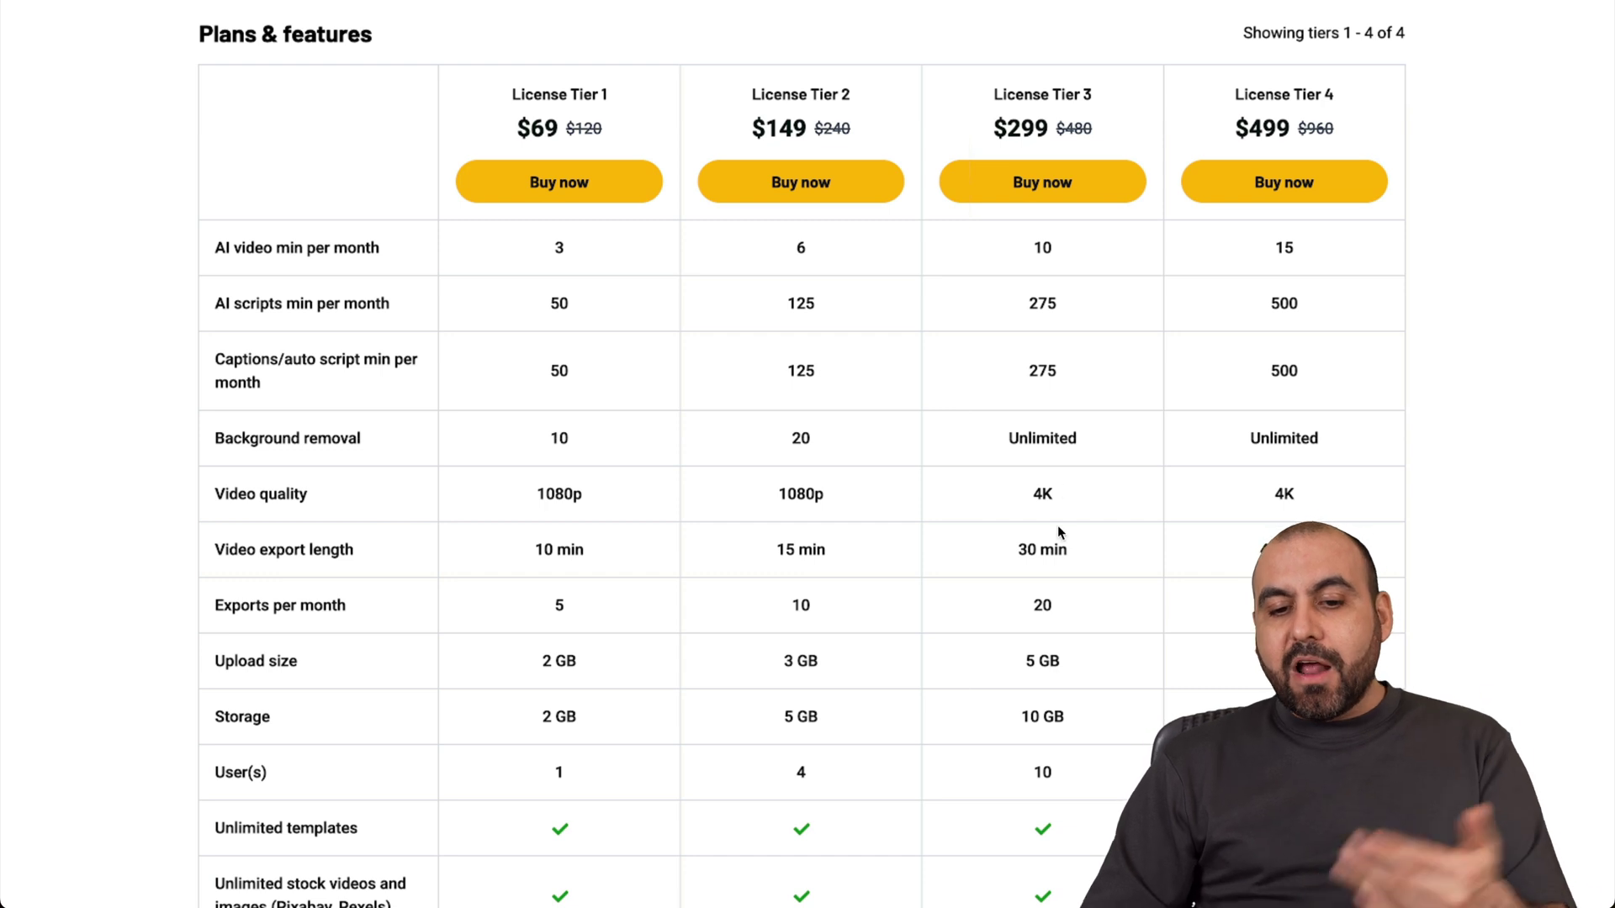
pyautogui.moveTo(1045, 695); pyautogui.dragTo(1011, 303)
pyautogui.scroll(-5, 1010, 302)
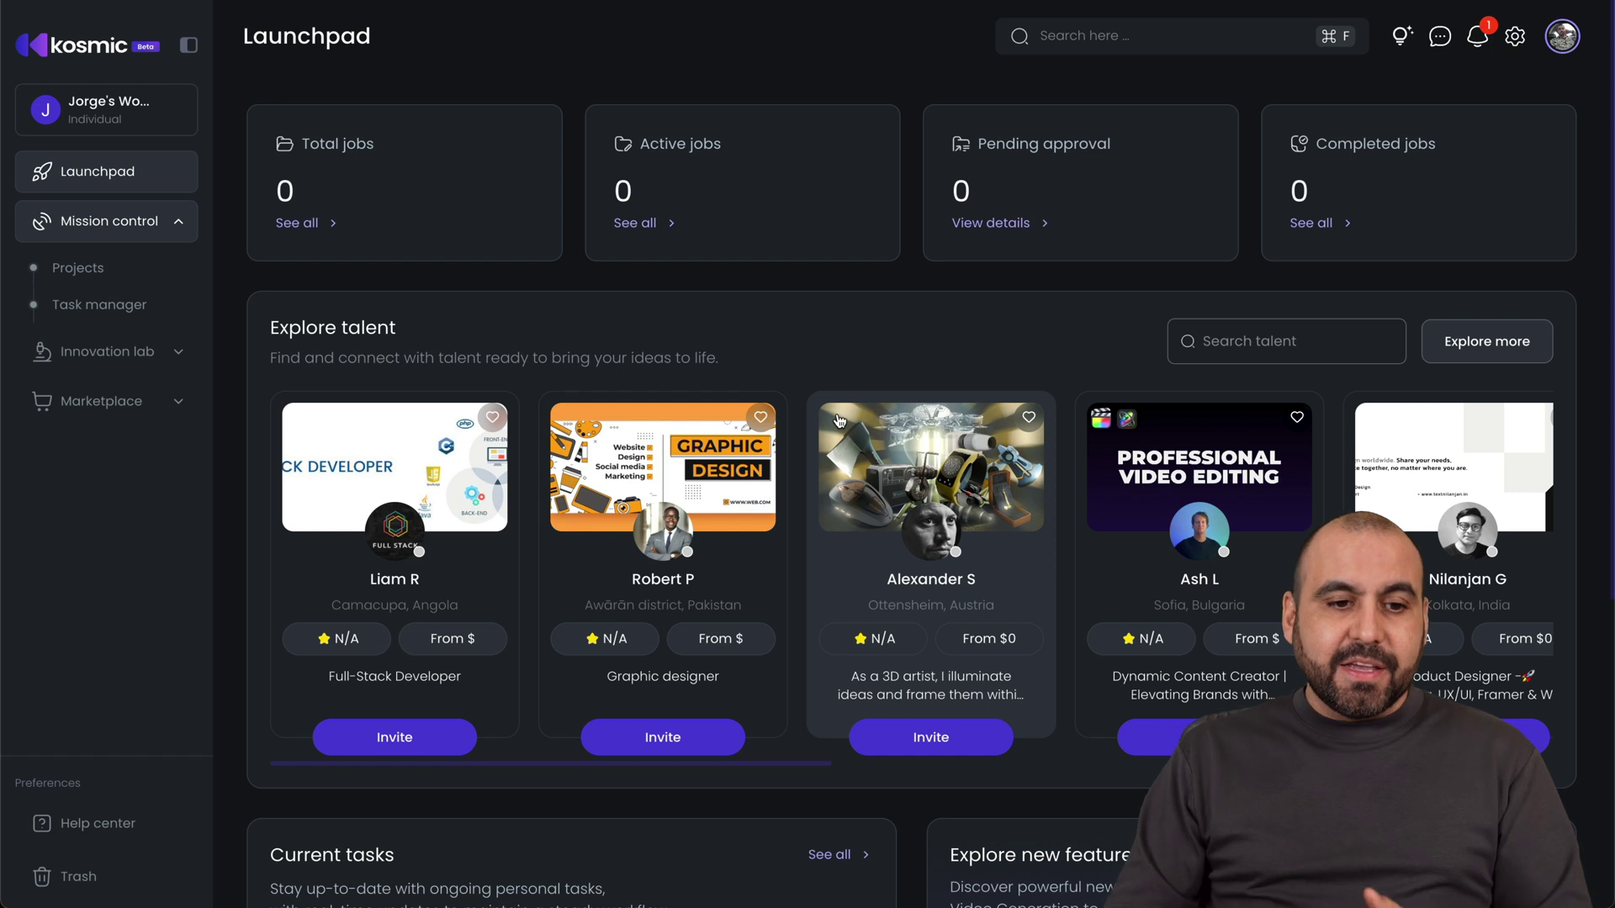
# - Go to Marketplace > Explore talent and scroll through the 11 freelancer profile cards
pyautogui.click(147, 411)
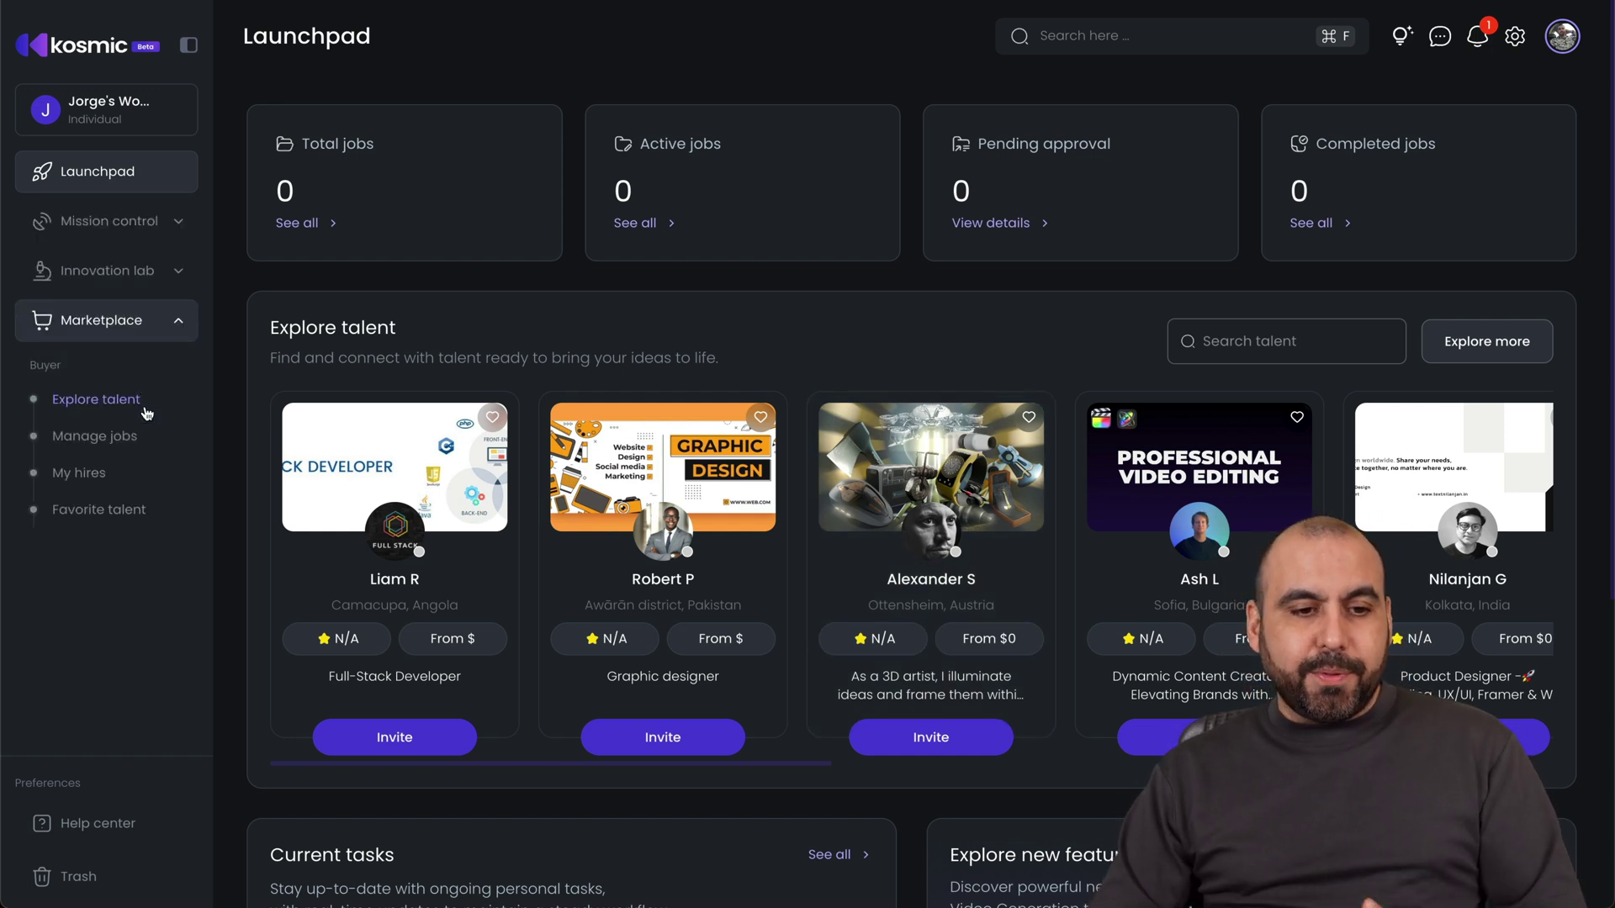
pyautogui.click(120, 411)
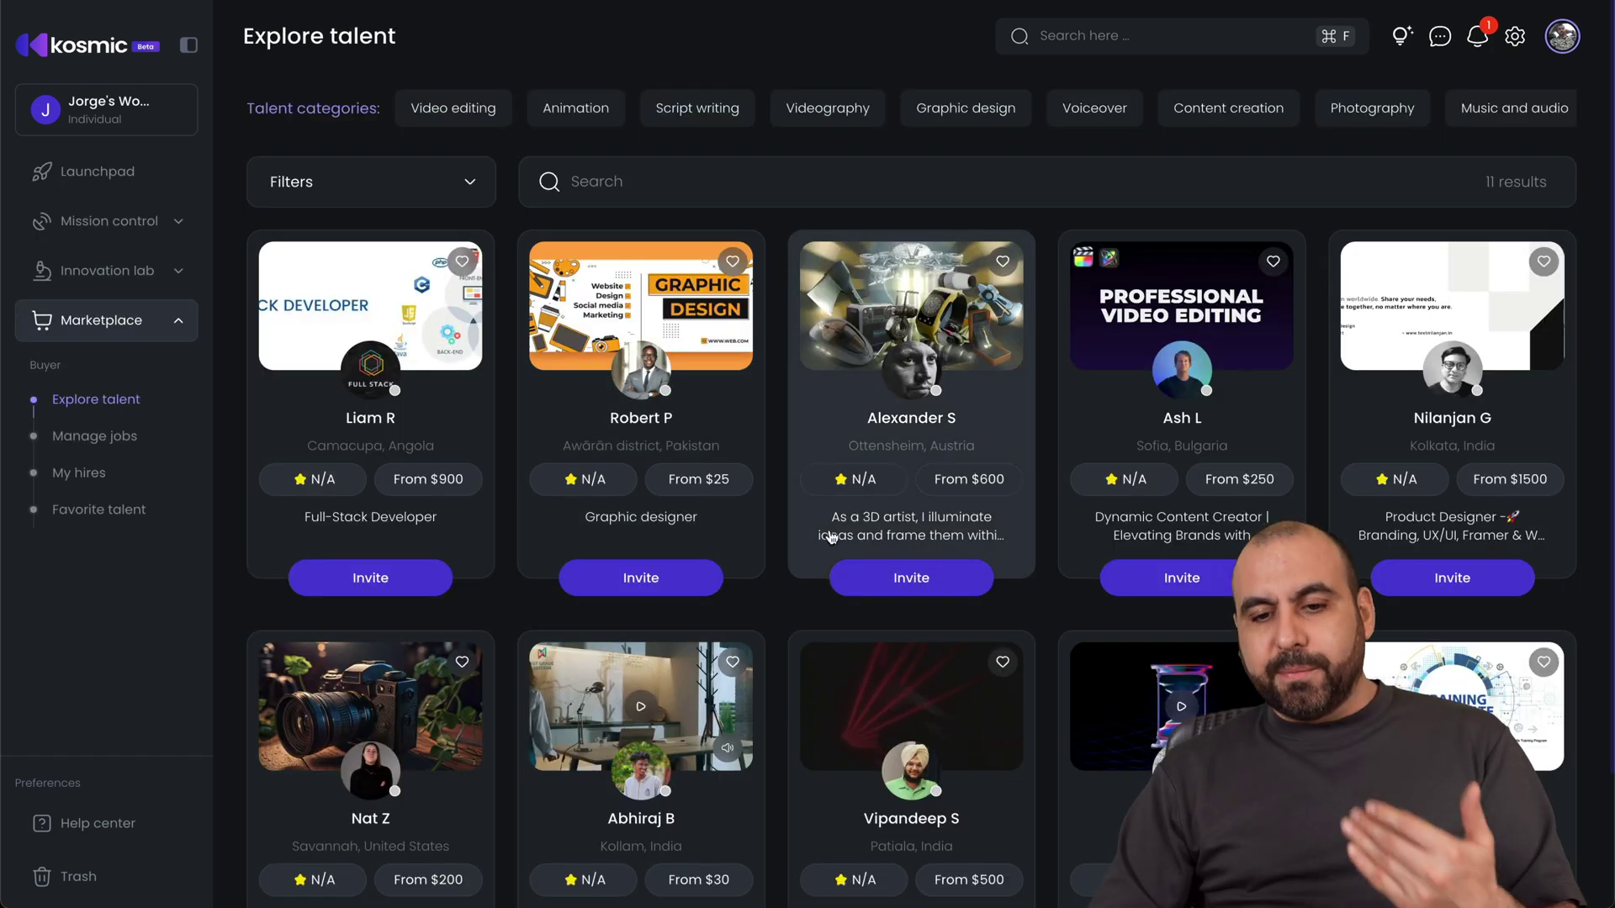
pyautogui.scroll(-3, 786, 636)
pyautogui.scroll(-5, 785, 641)
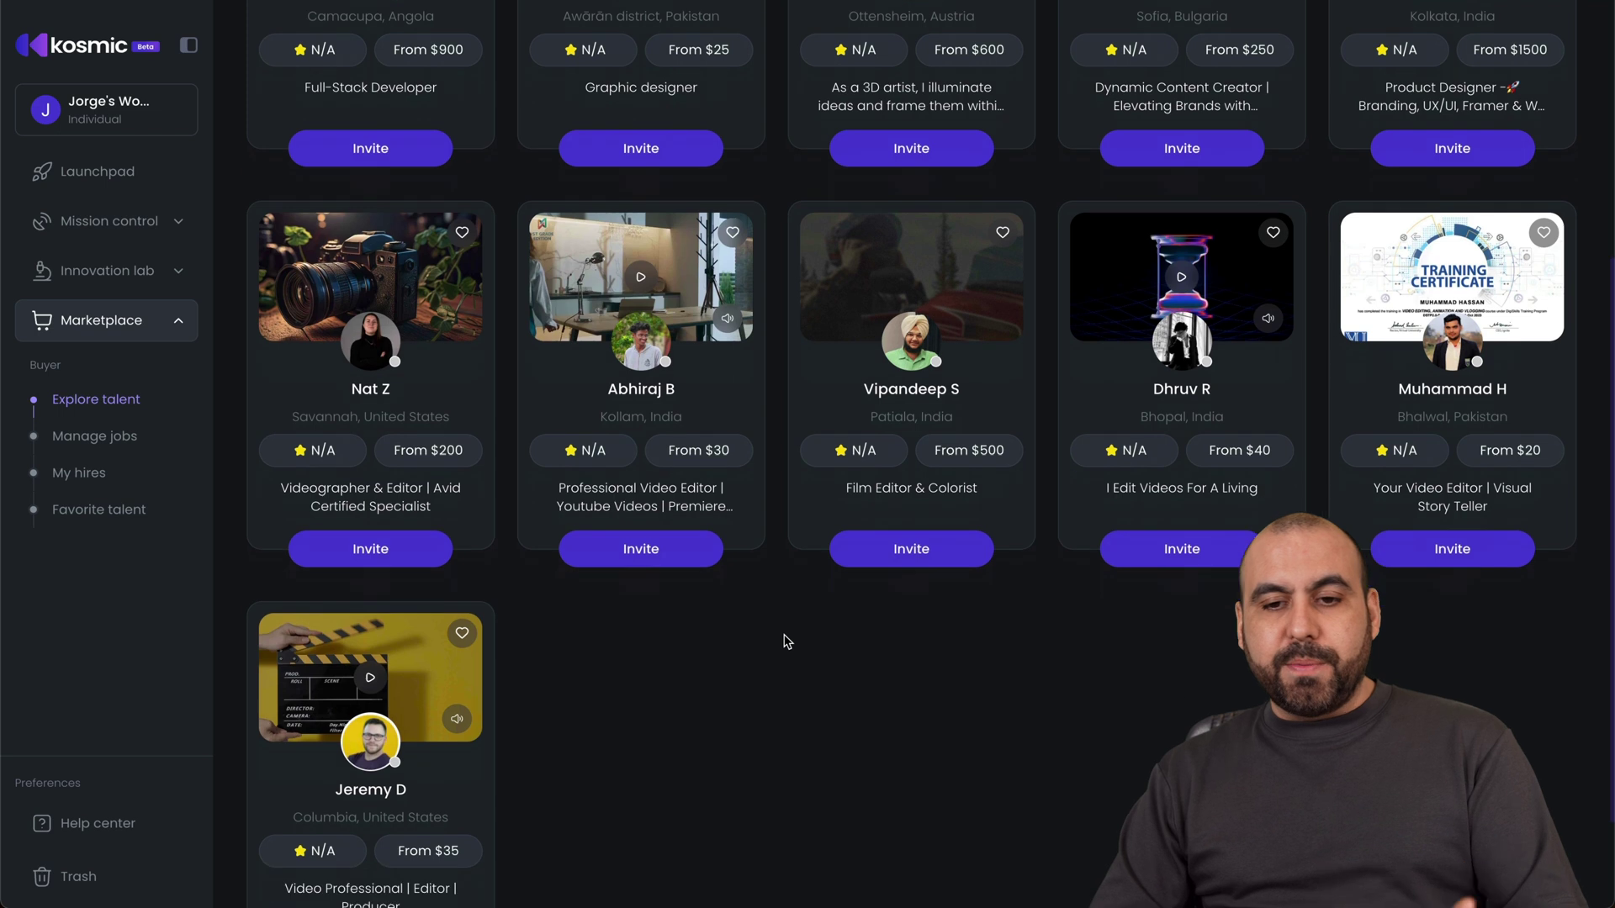
pyautogui.scroll(8, 786, 641)
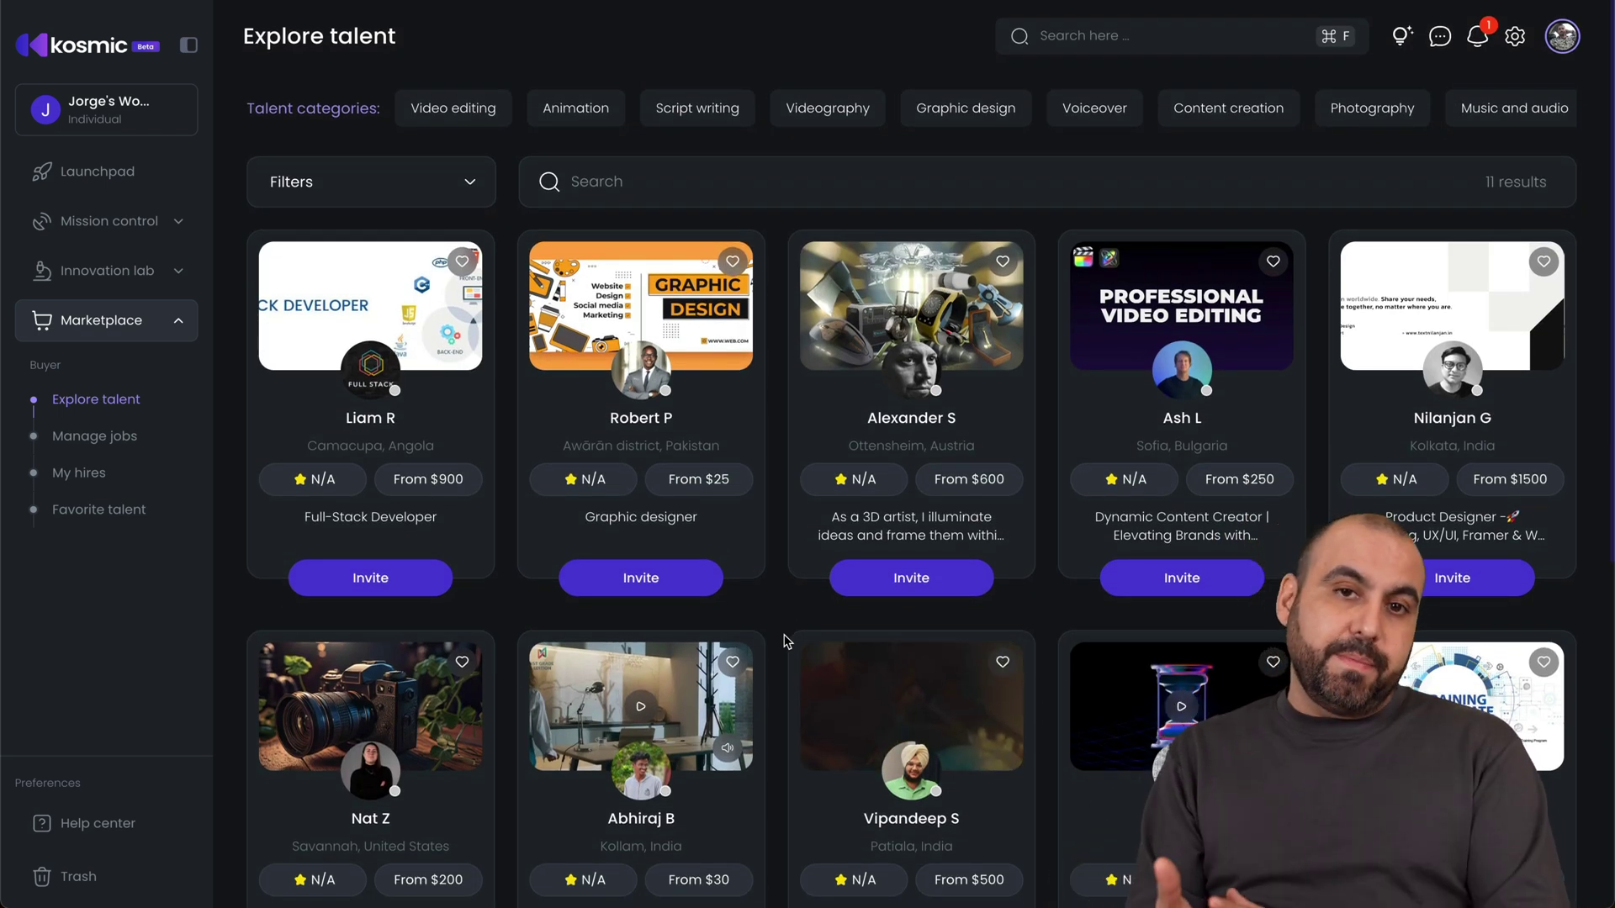
# - View the VIDEOS folder in Projects, then go to Innovation lab's Record page with live webcam
pyautogui.click(165, 239)
pyautogui.click(100, 269)
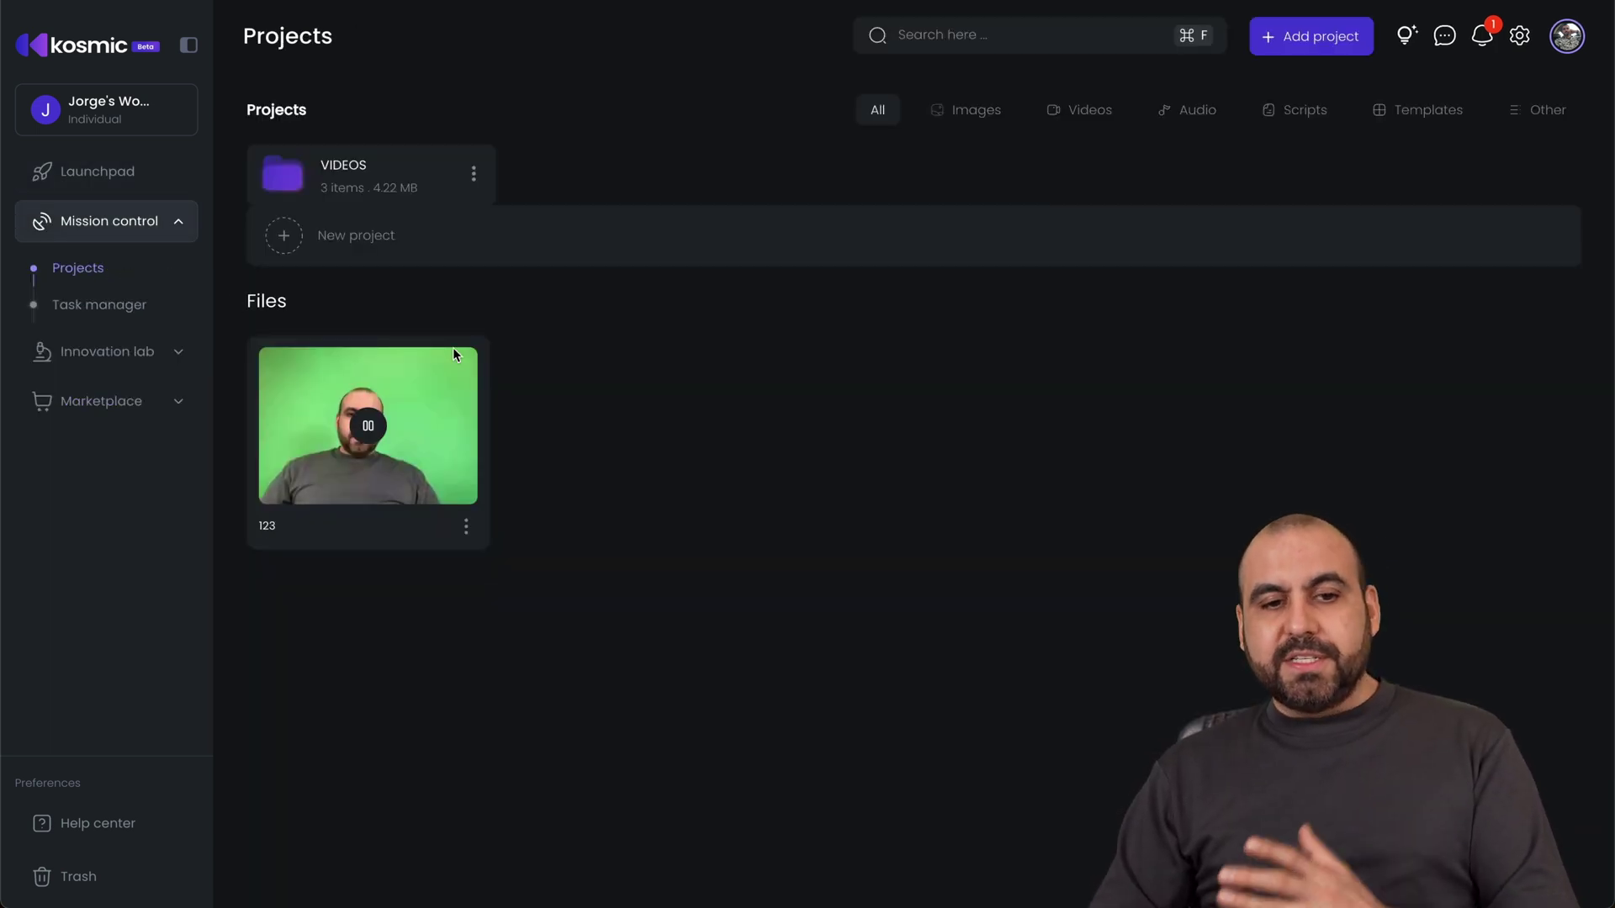
pyautogui.click(392, 181)
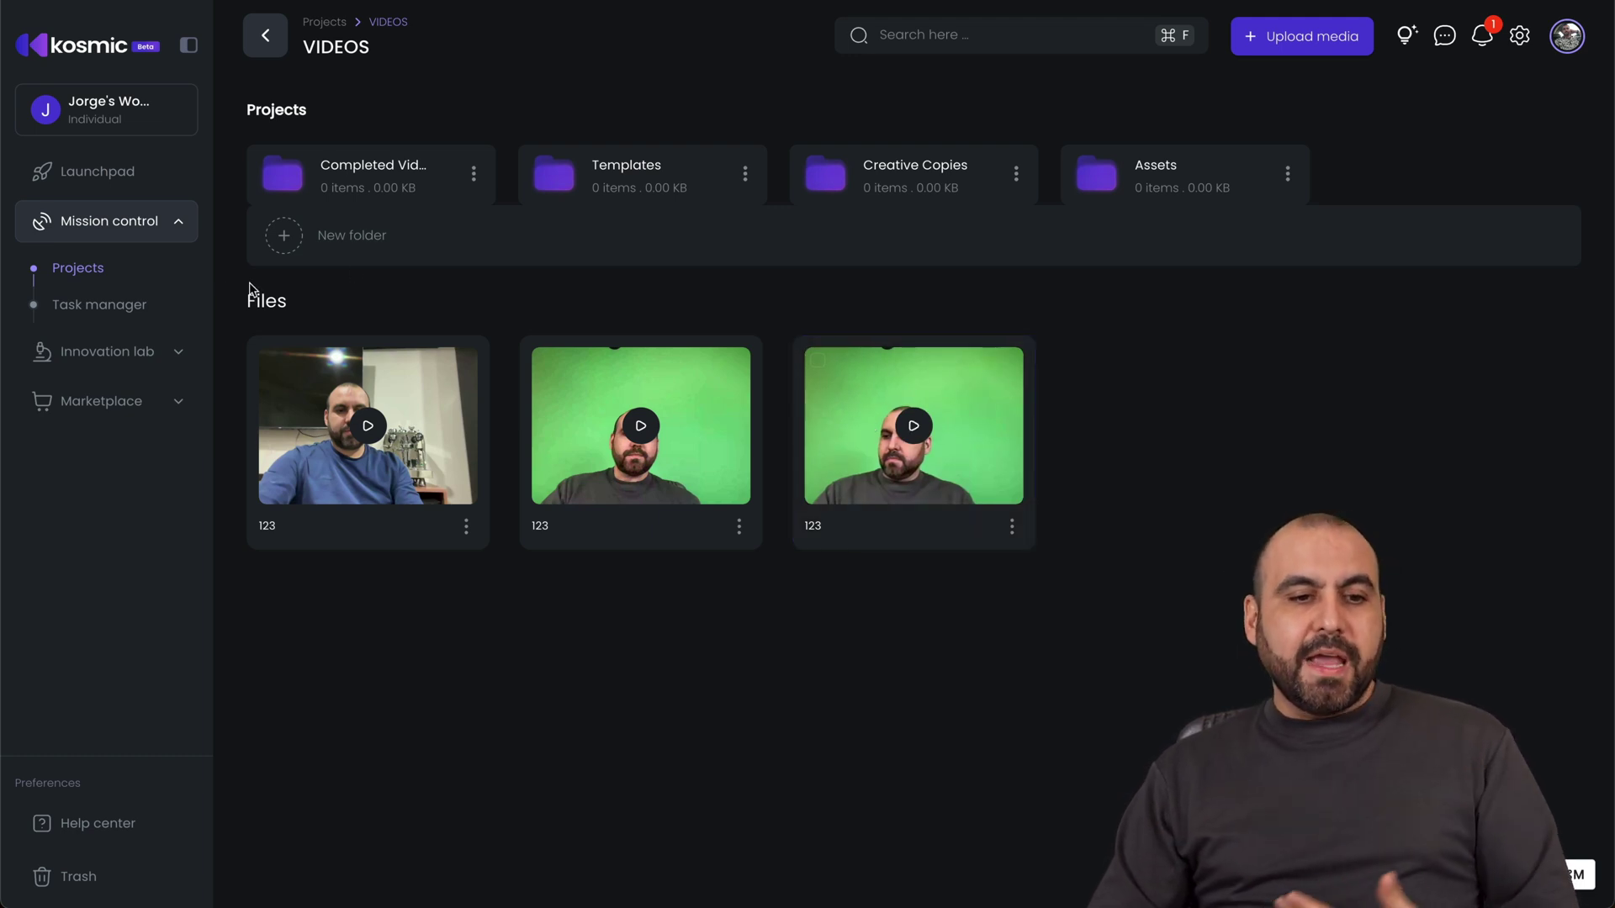
pyautogui.click(161, 352)
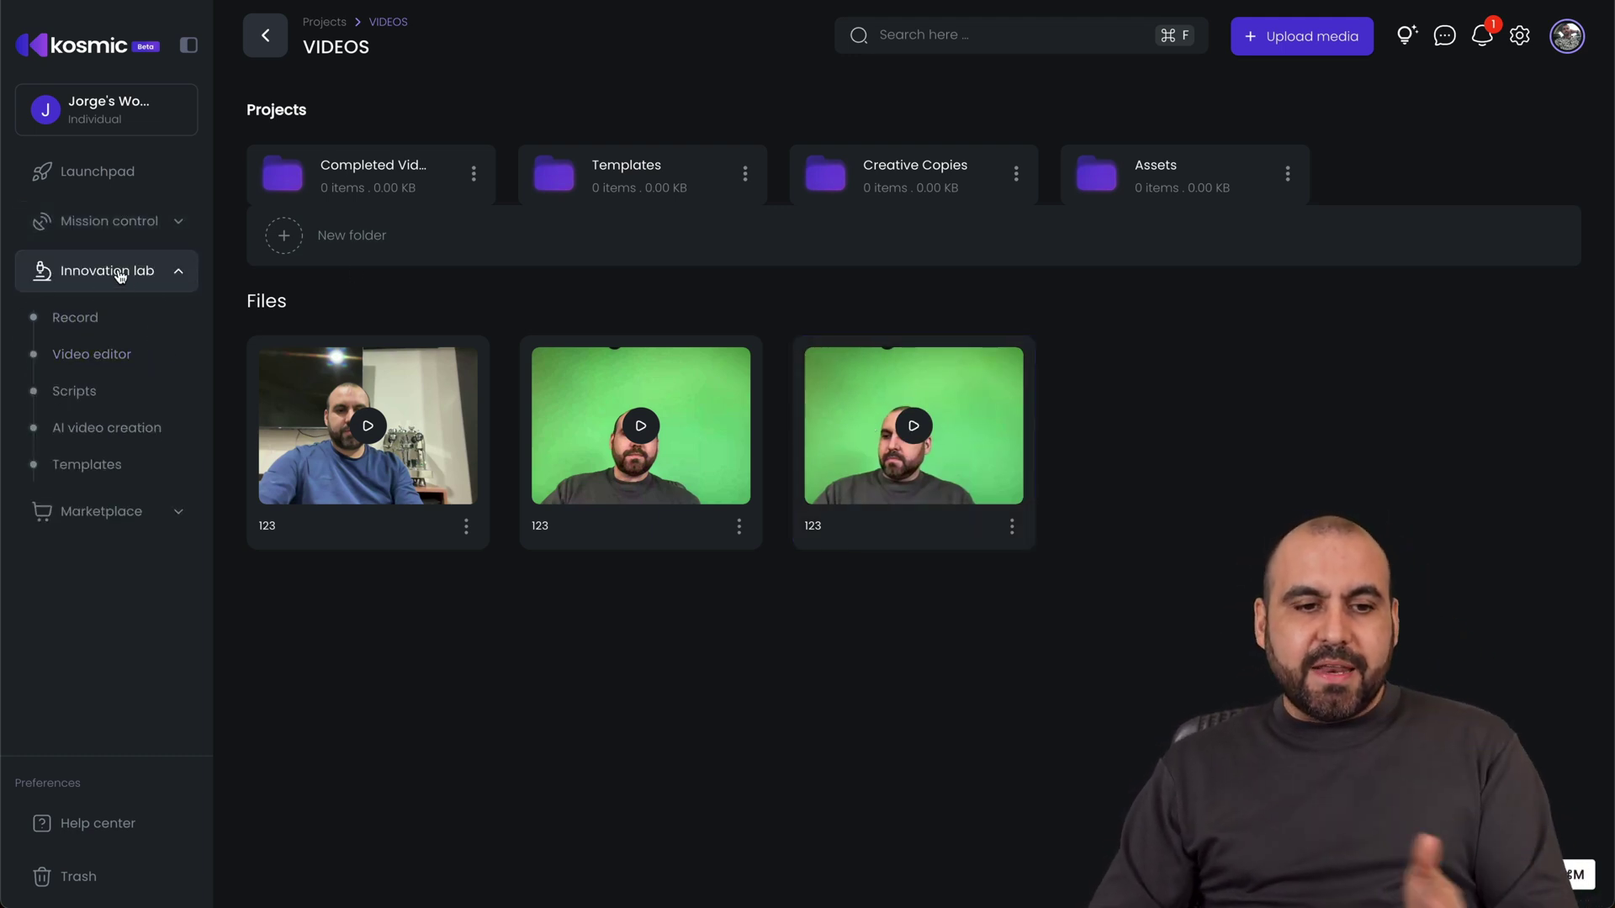
pyautogui.click(93, 323)
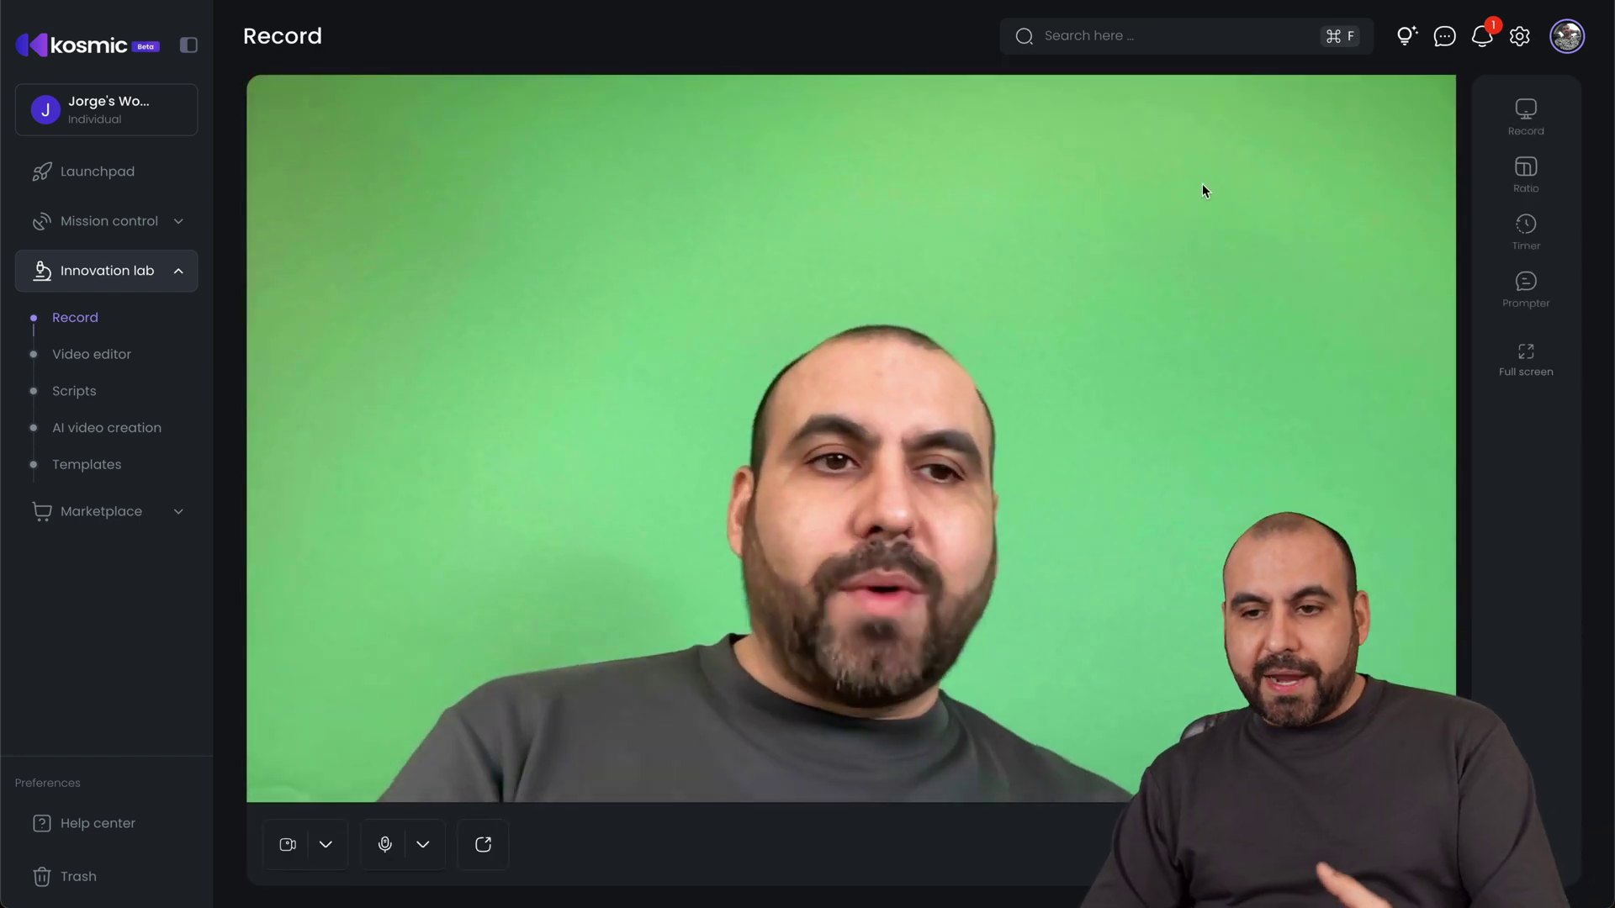
# - Preview the Record source and Ratio popups, then bring up the empty Prompter panel
pyautogui.click(1531, 122)
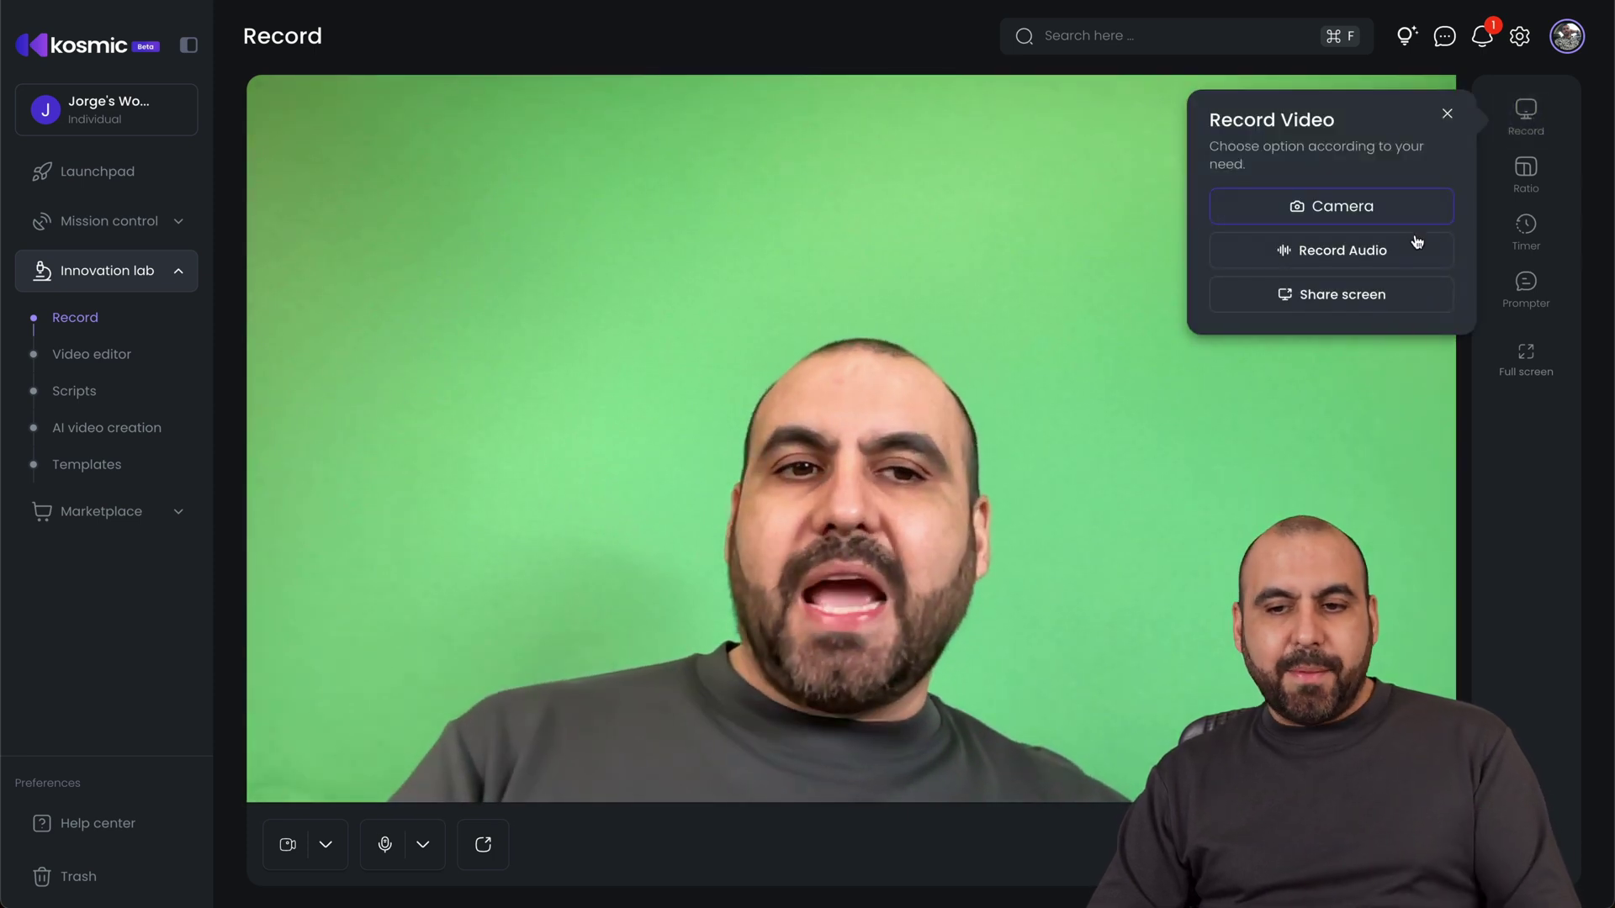
pyautogui.click(1448, 114)
pyautogui.click(1527, 172)
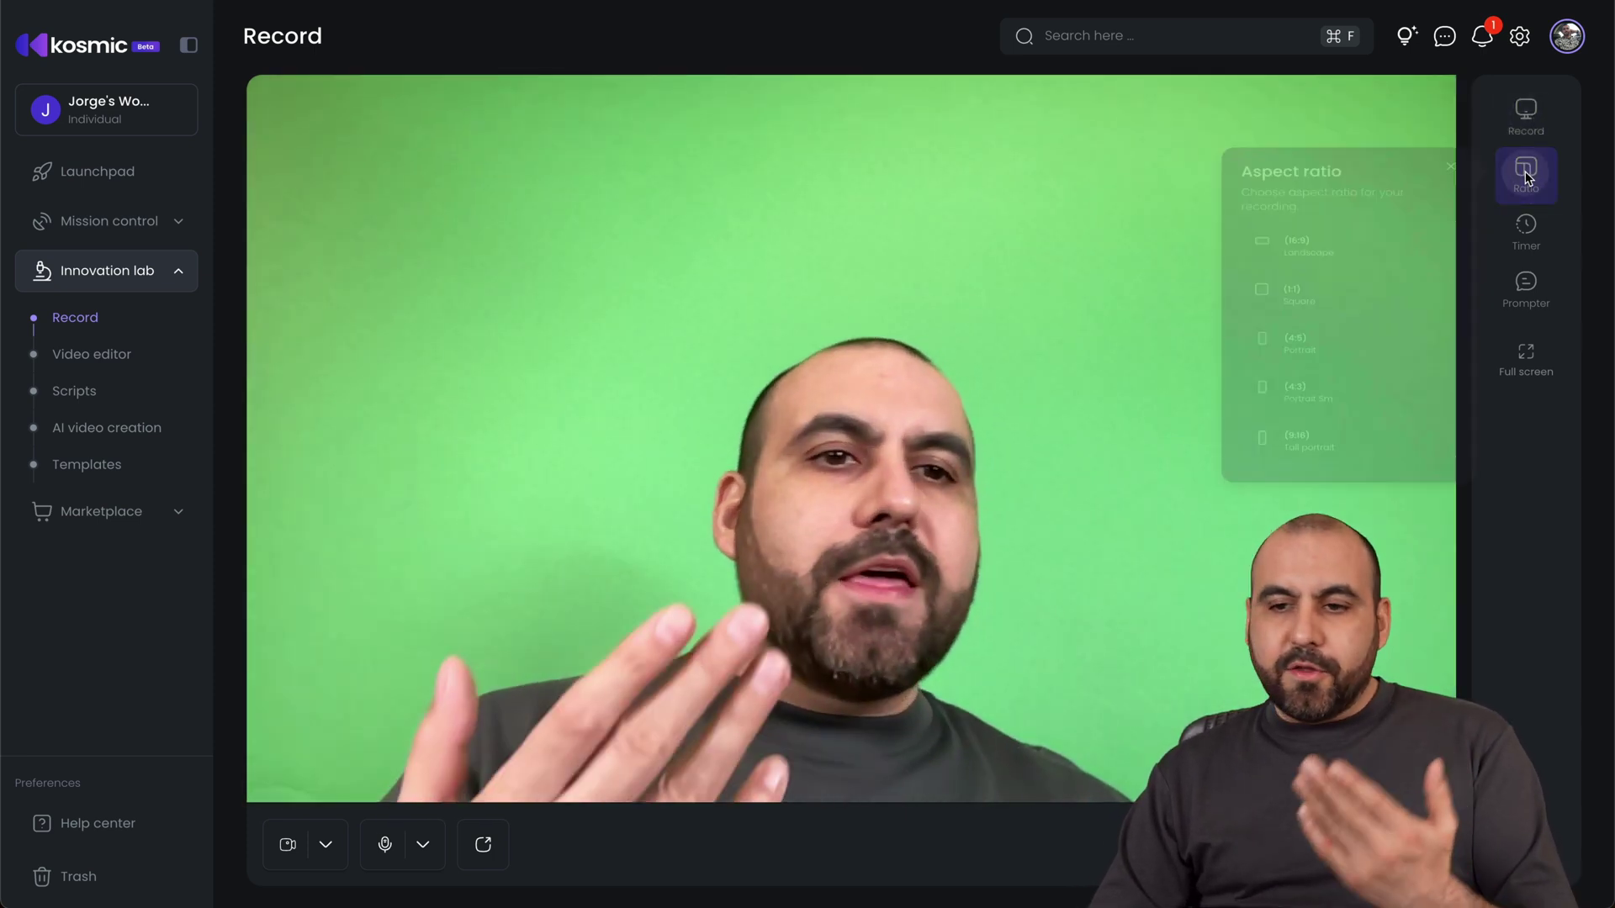
pyautogui.click(1449, 167)
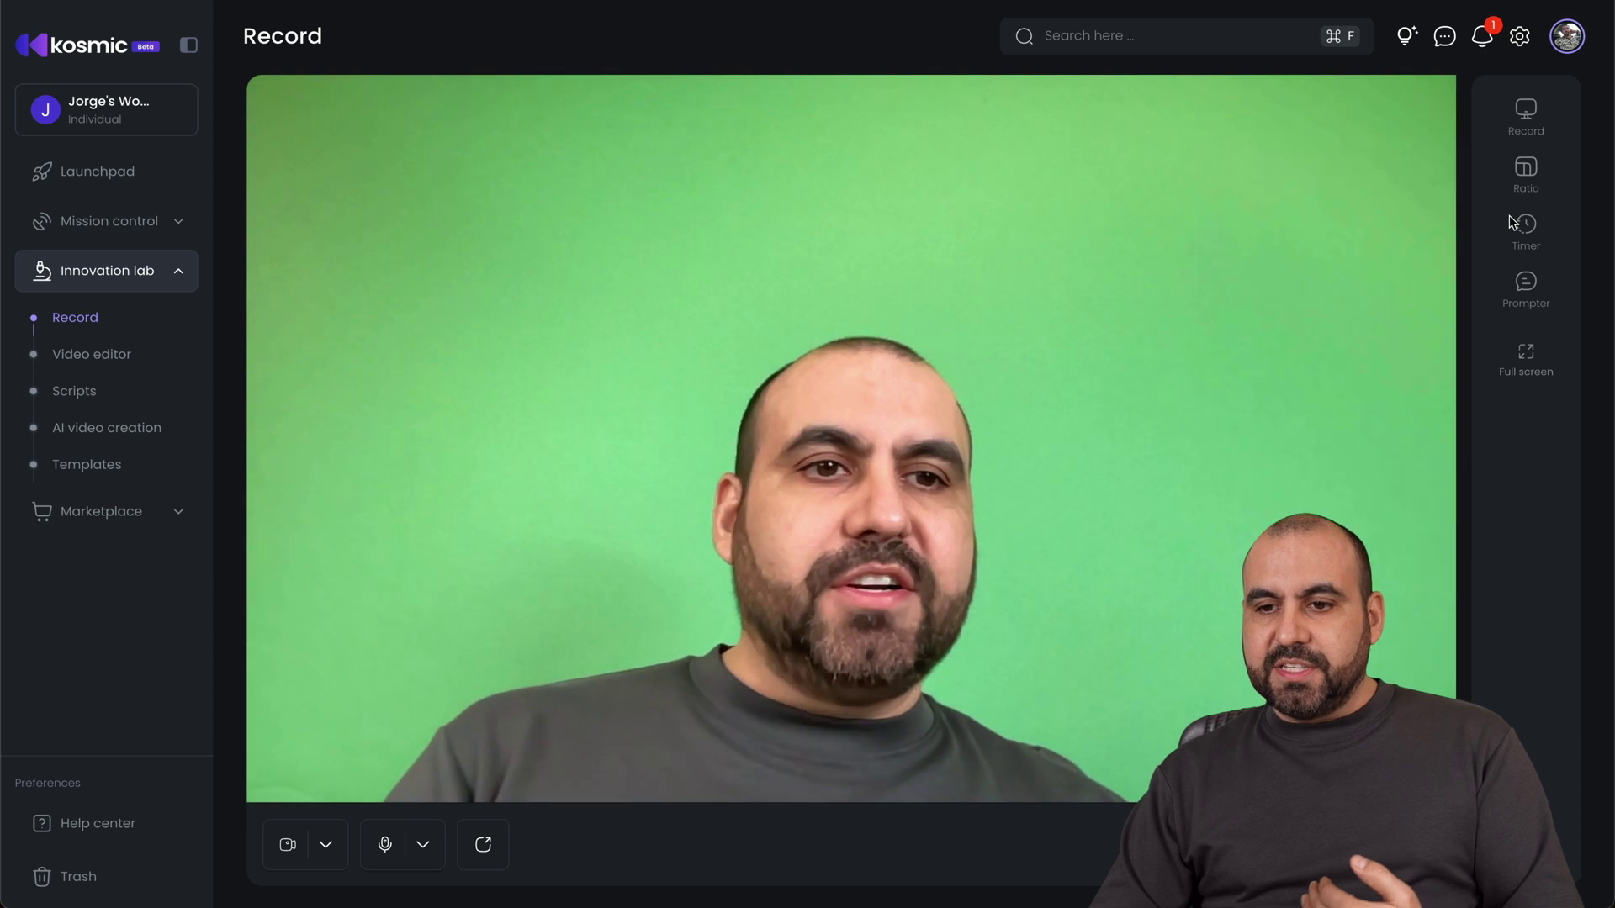
pyautogui.click(1526, 286)
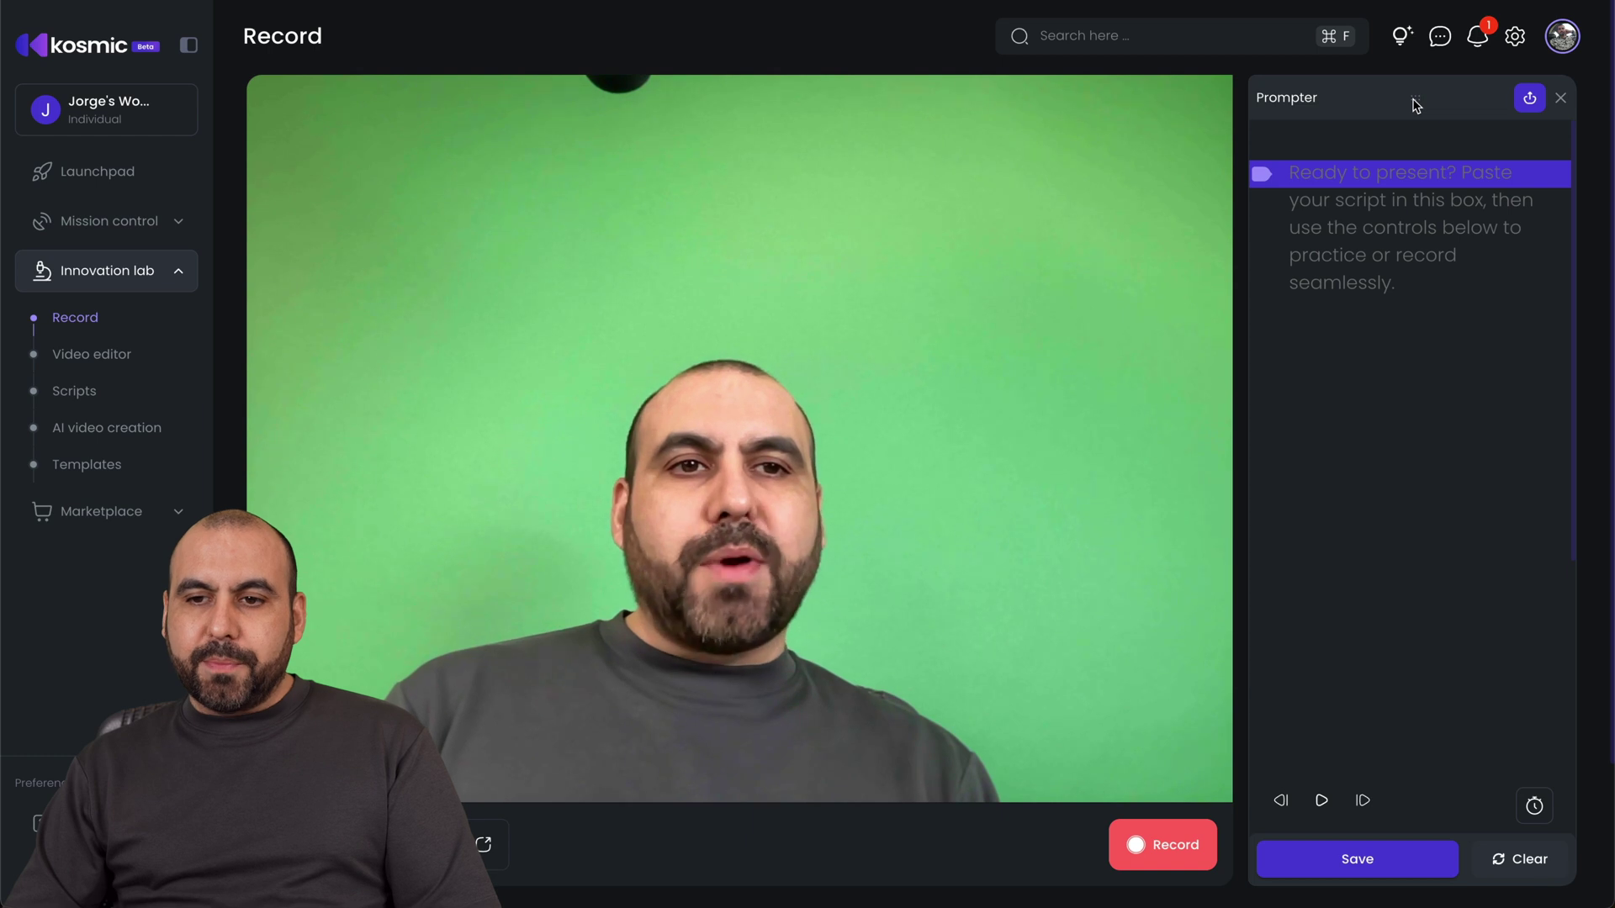
pyautogui.moveTo(1416, 104); pyautogui.dragTo(773, 107)
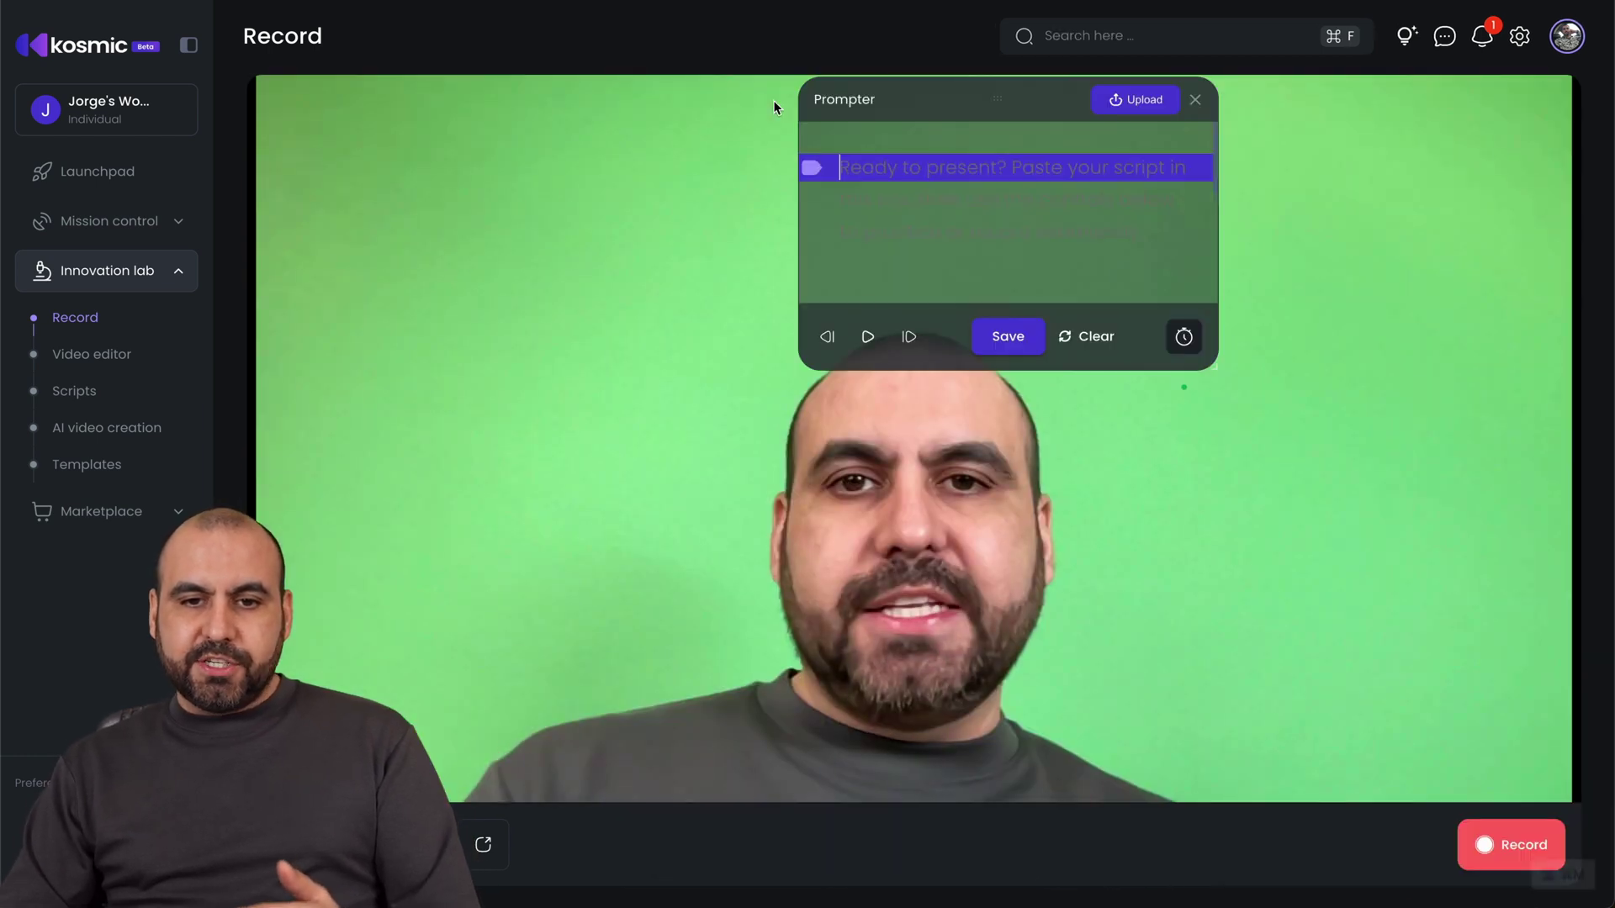
pyautogui.moveTo(864, 87); pyautogui.dragTo(832, 99)
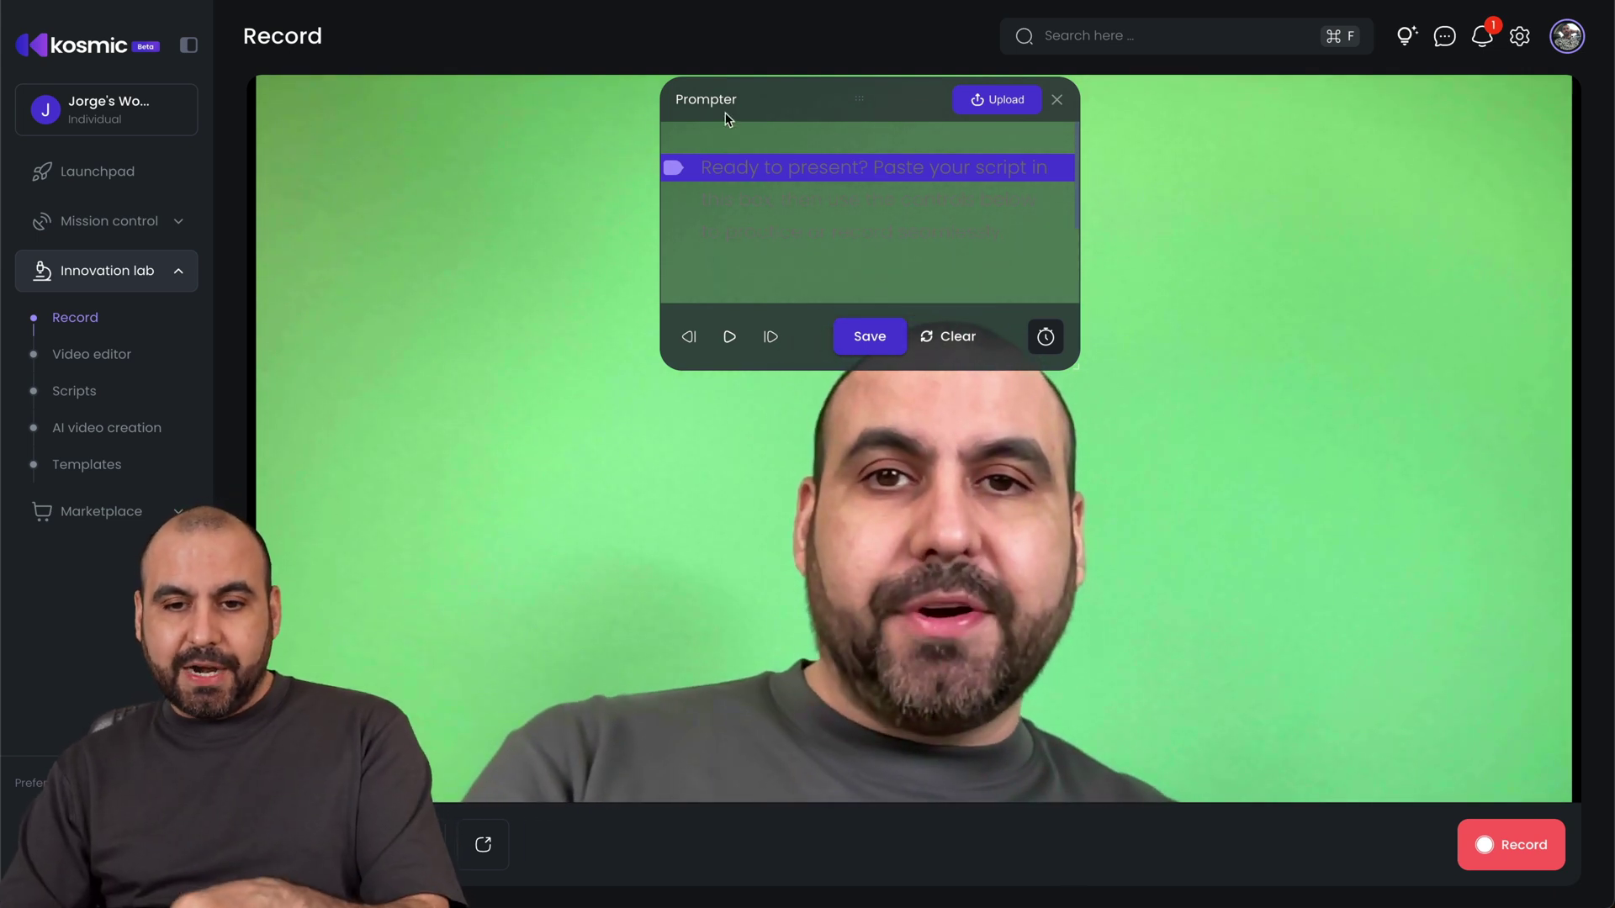
pyautogui.moveTo(710, 97); pyautogui.dragTo(1527, 282)
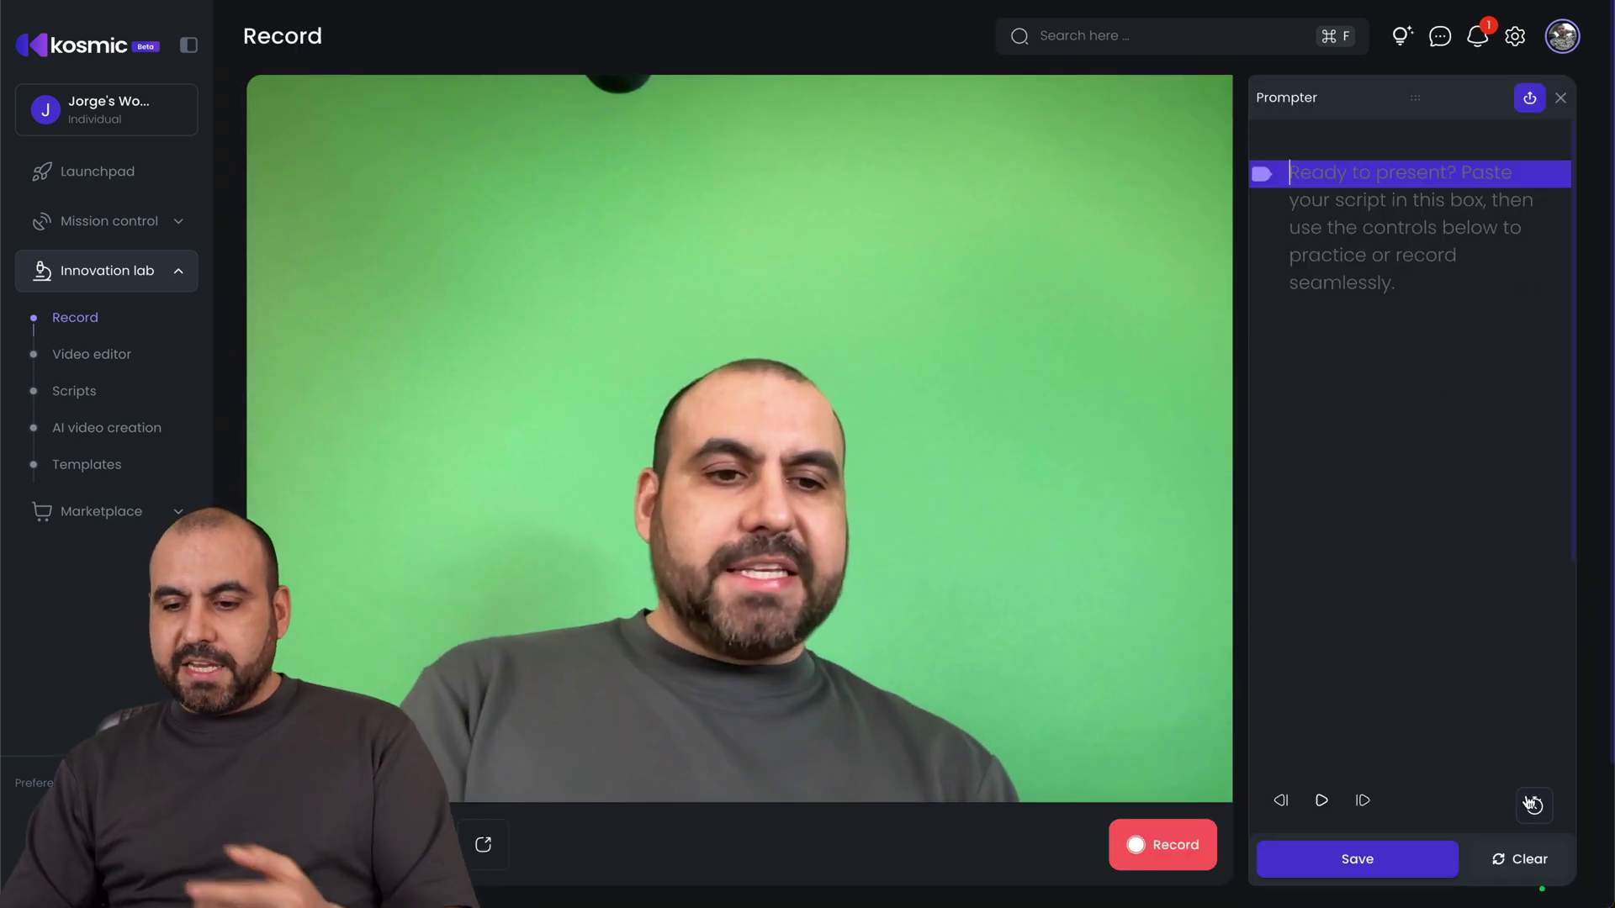
pyautogui.click(1531, 804)
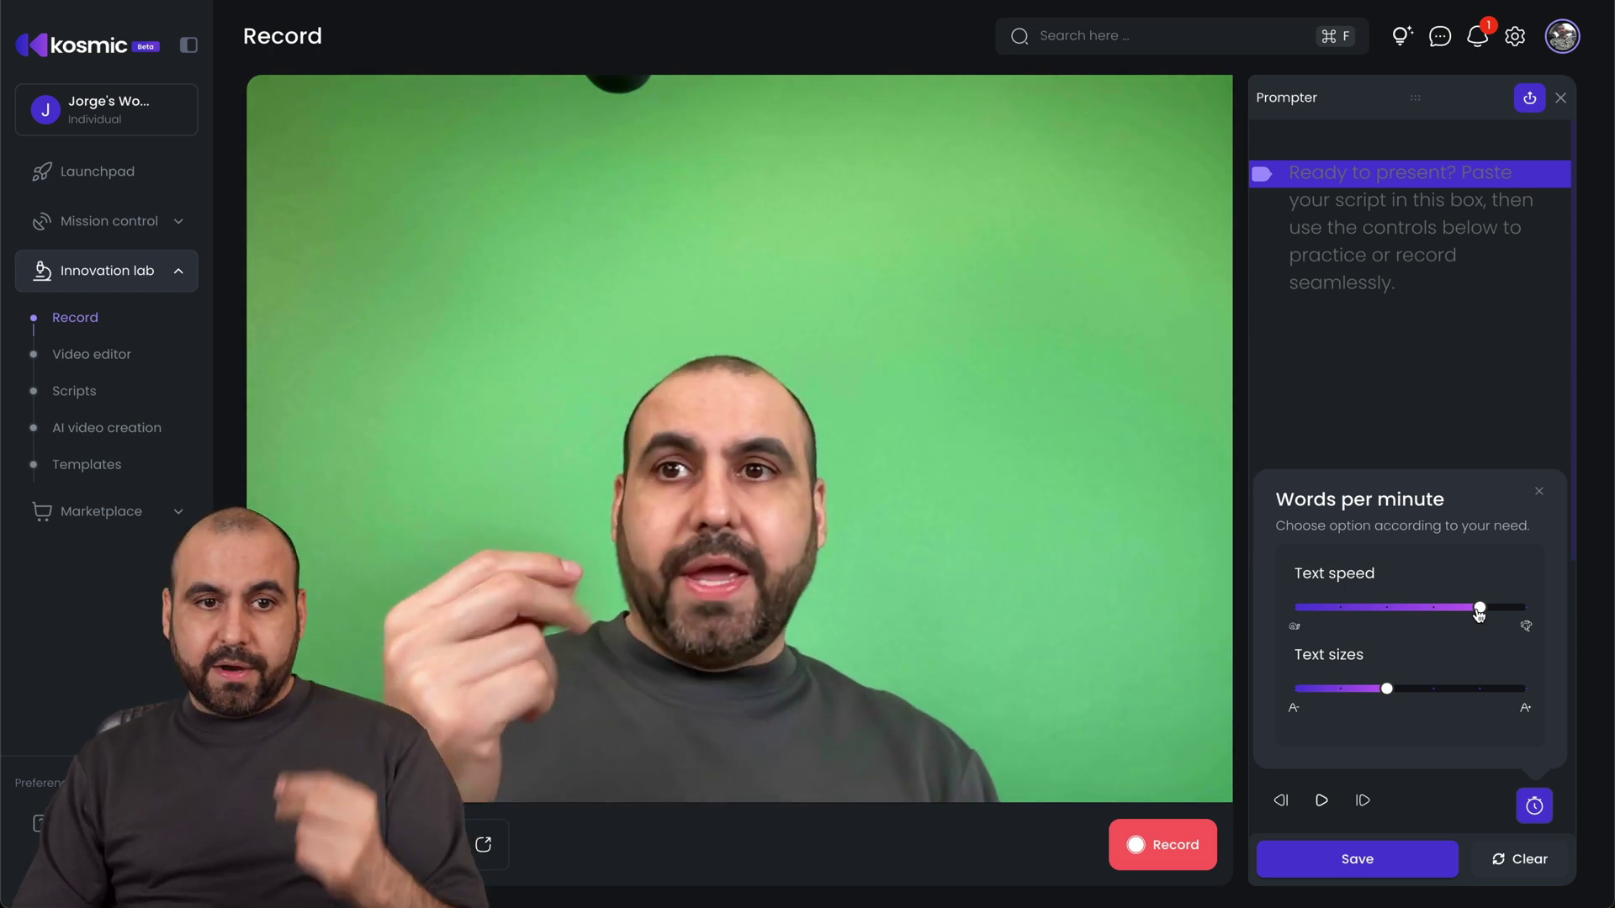
pyautogui.click(1376, 305)
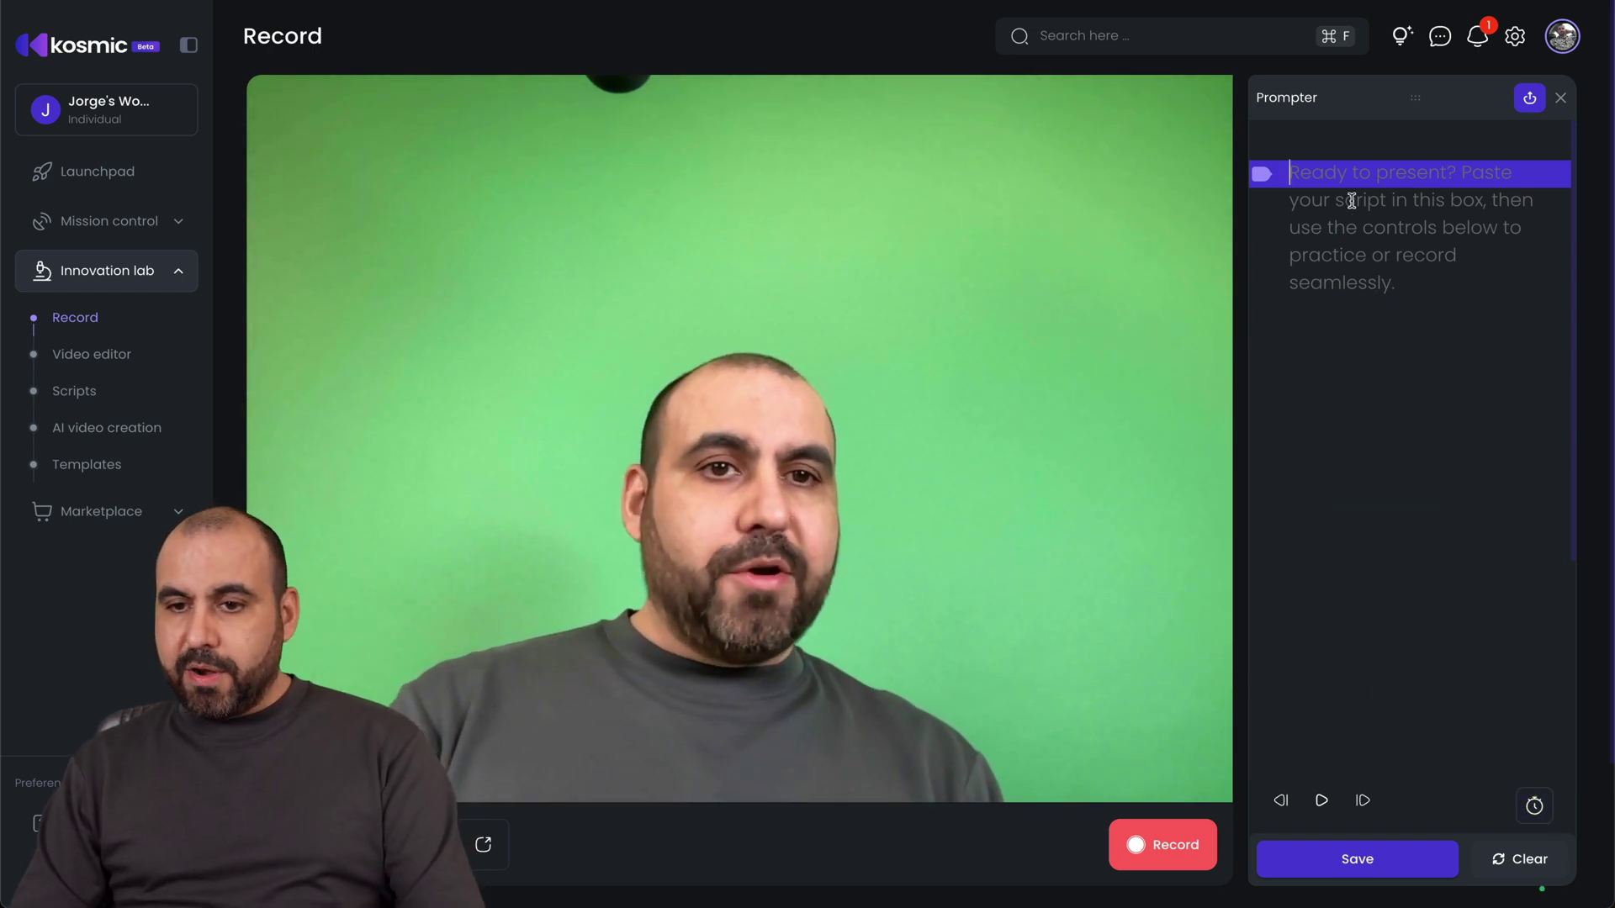
# - Paste the Zeder cabinet script into the teleprompter and start it scrolling
pyautogui.press('super+v')
pyautogui.scroll(4, 1422, 556)
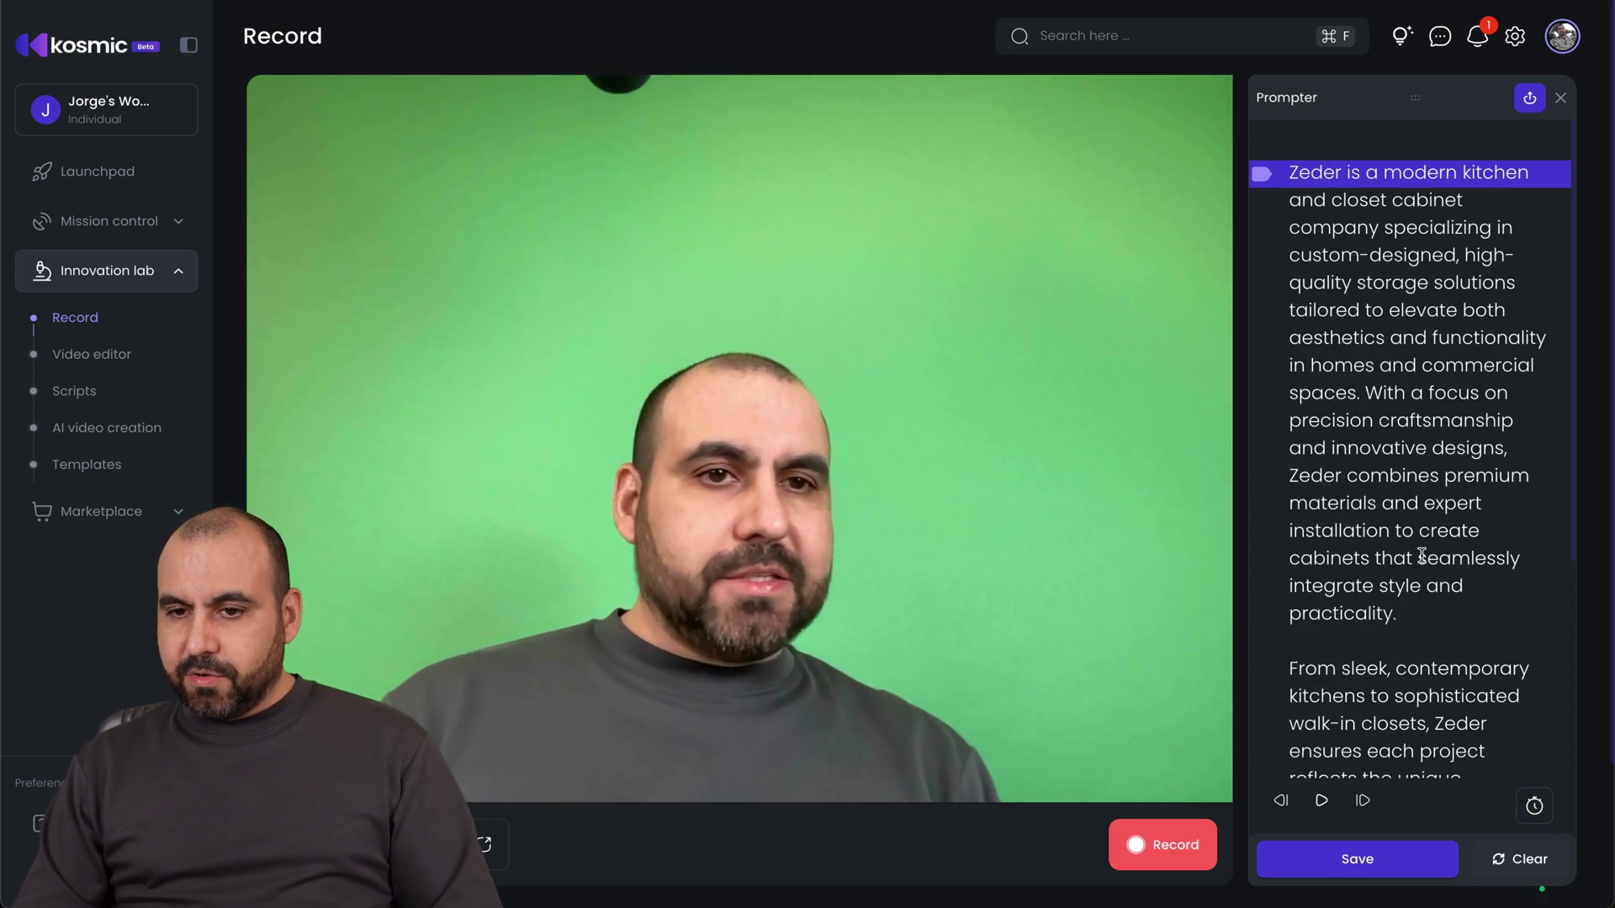
pyautogui.click(1324, 803)
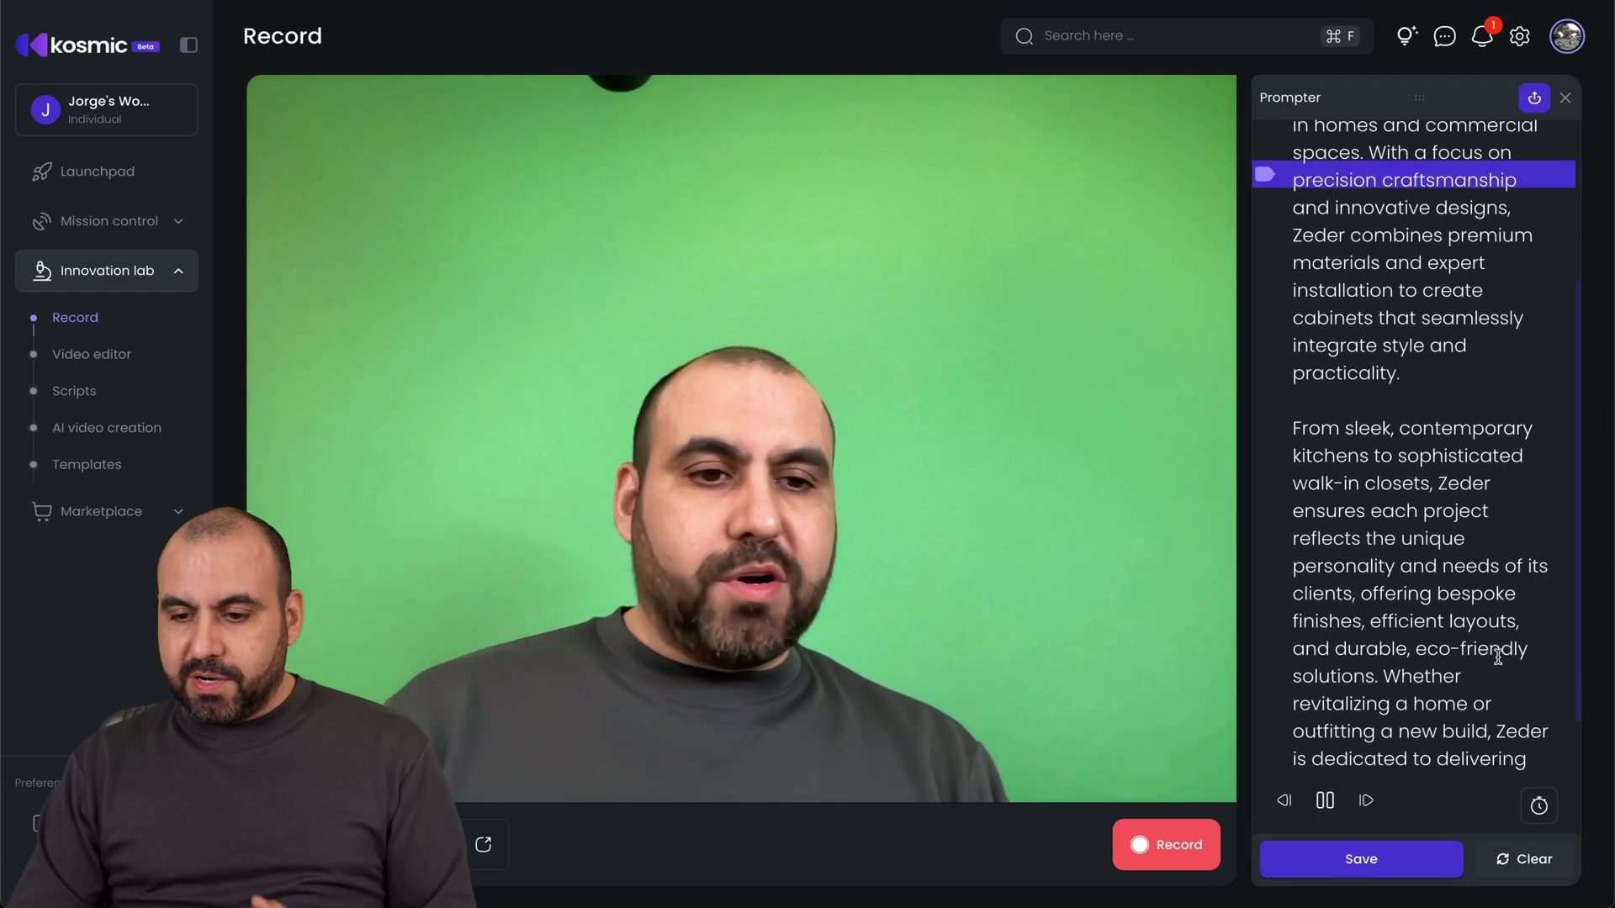
# - Check the prompter's words-per-minute setting, then close the teleprompter panel
pyautogui.click(1539, 806)
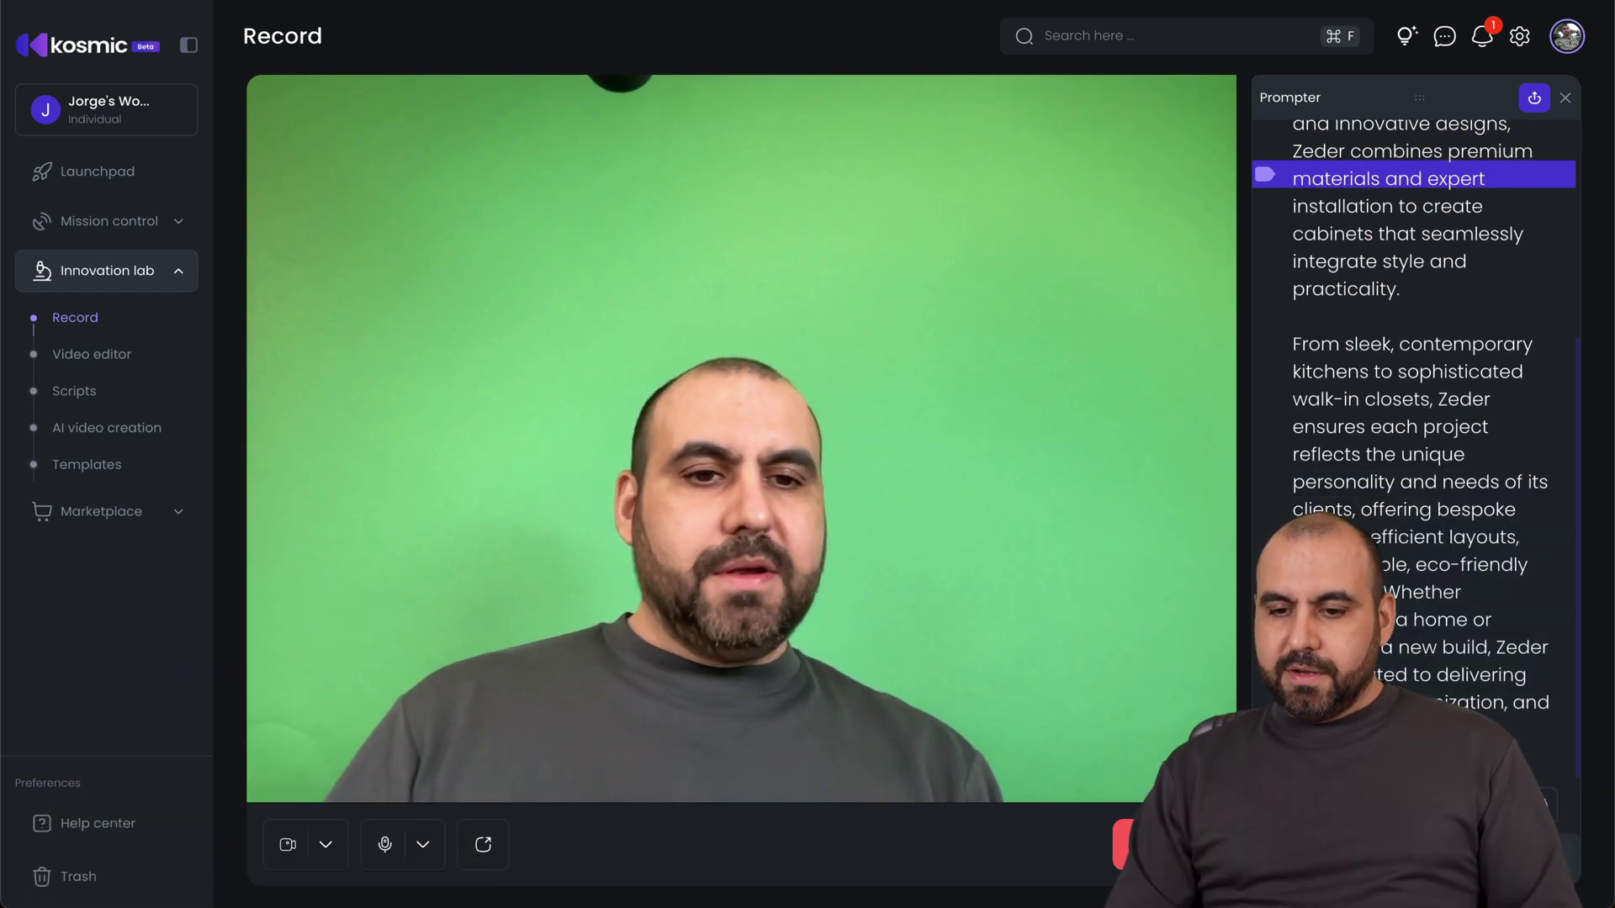
pyautogui.scroll(5, 1383, 496)
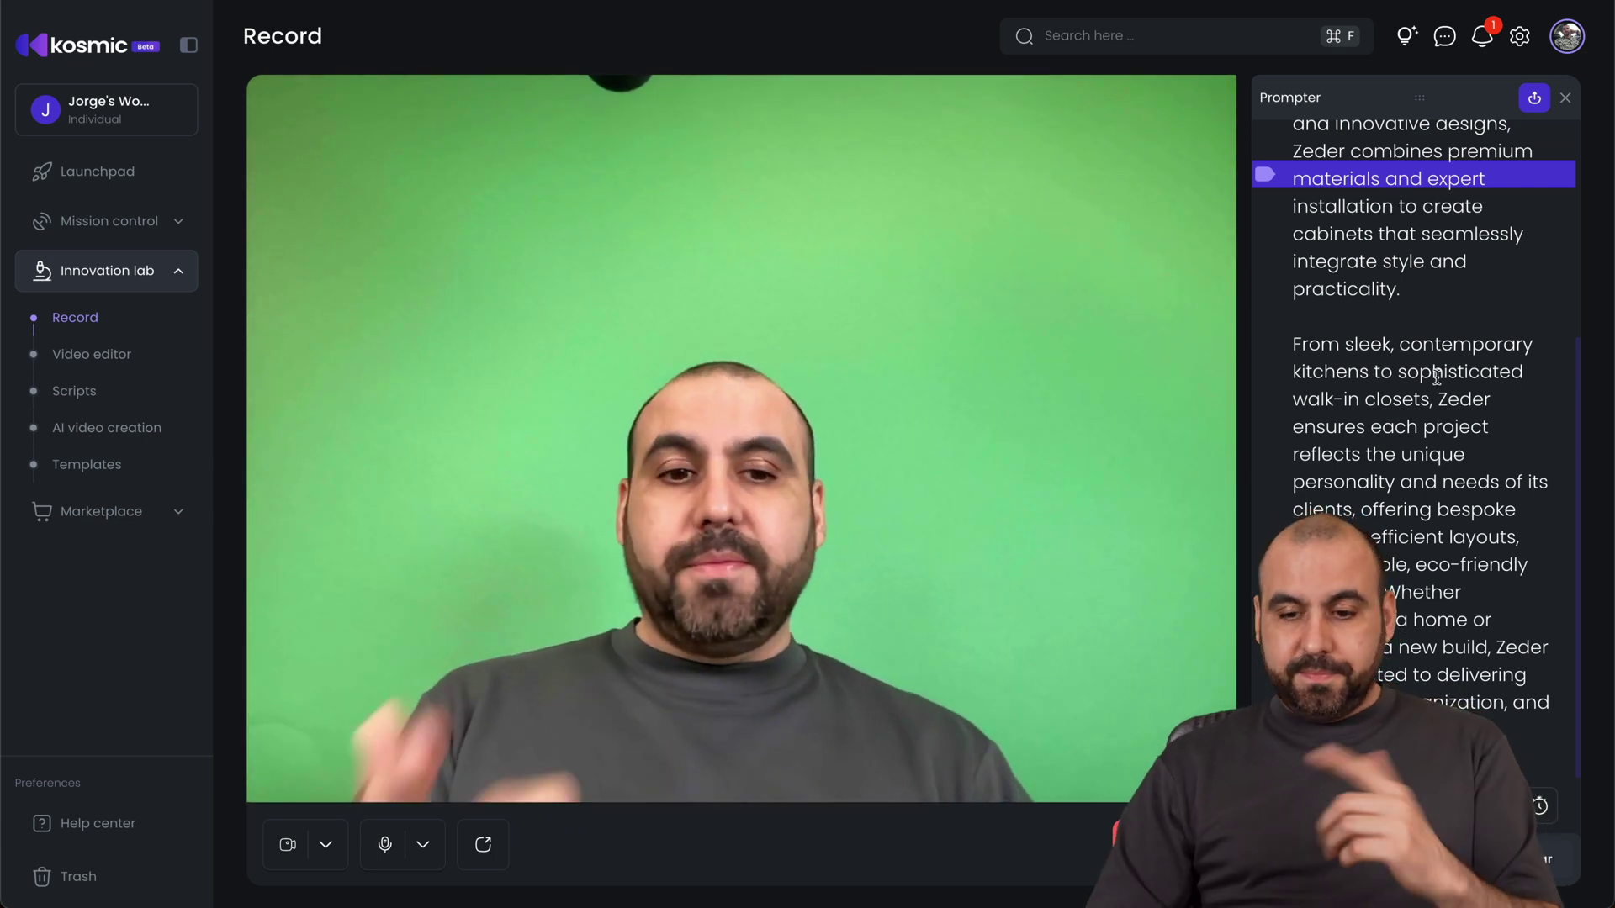
pyautogui.click(1567, 99)
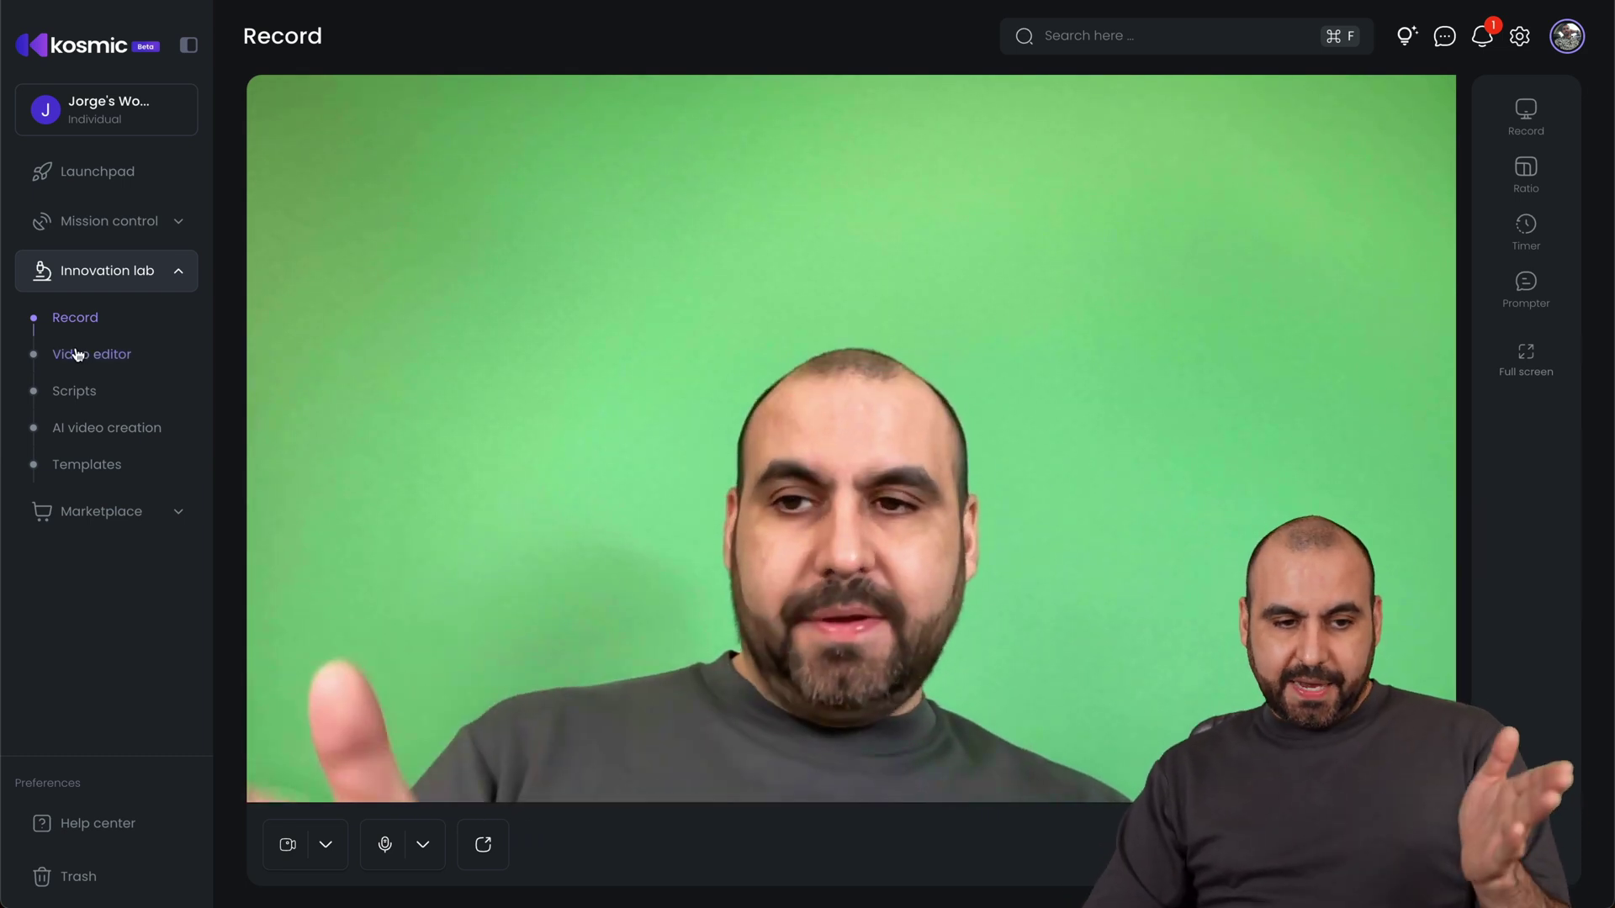
# - Create a 16:9 video project and place the 00:11 green-screen clip from Media on the timeline
pyautogui.click(79, 353)
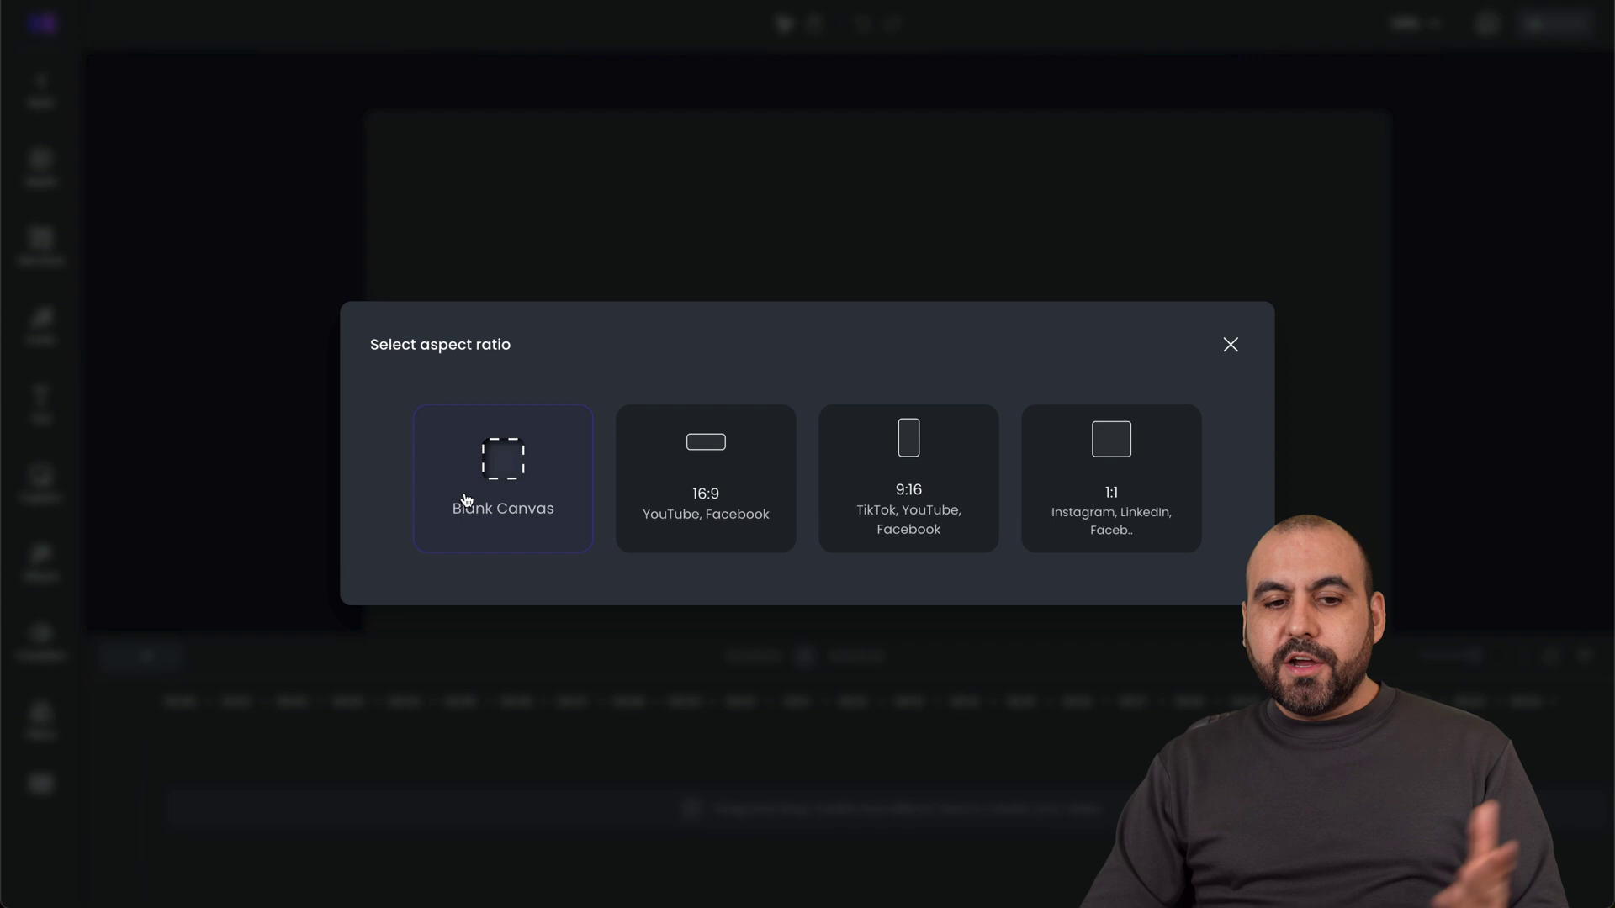
pyautogui.click(713, 457)
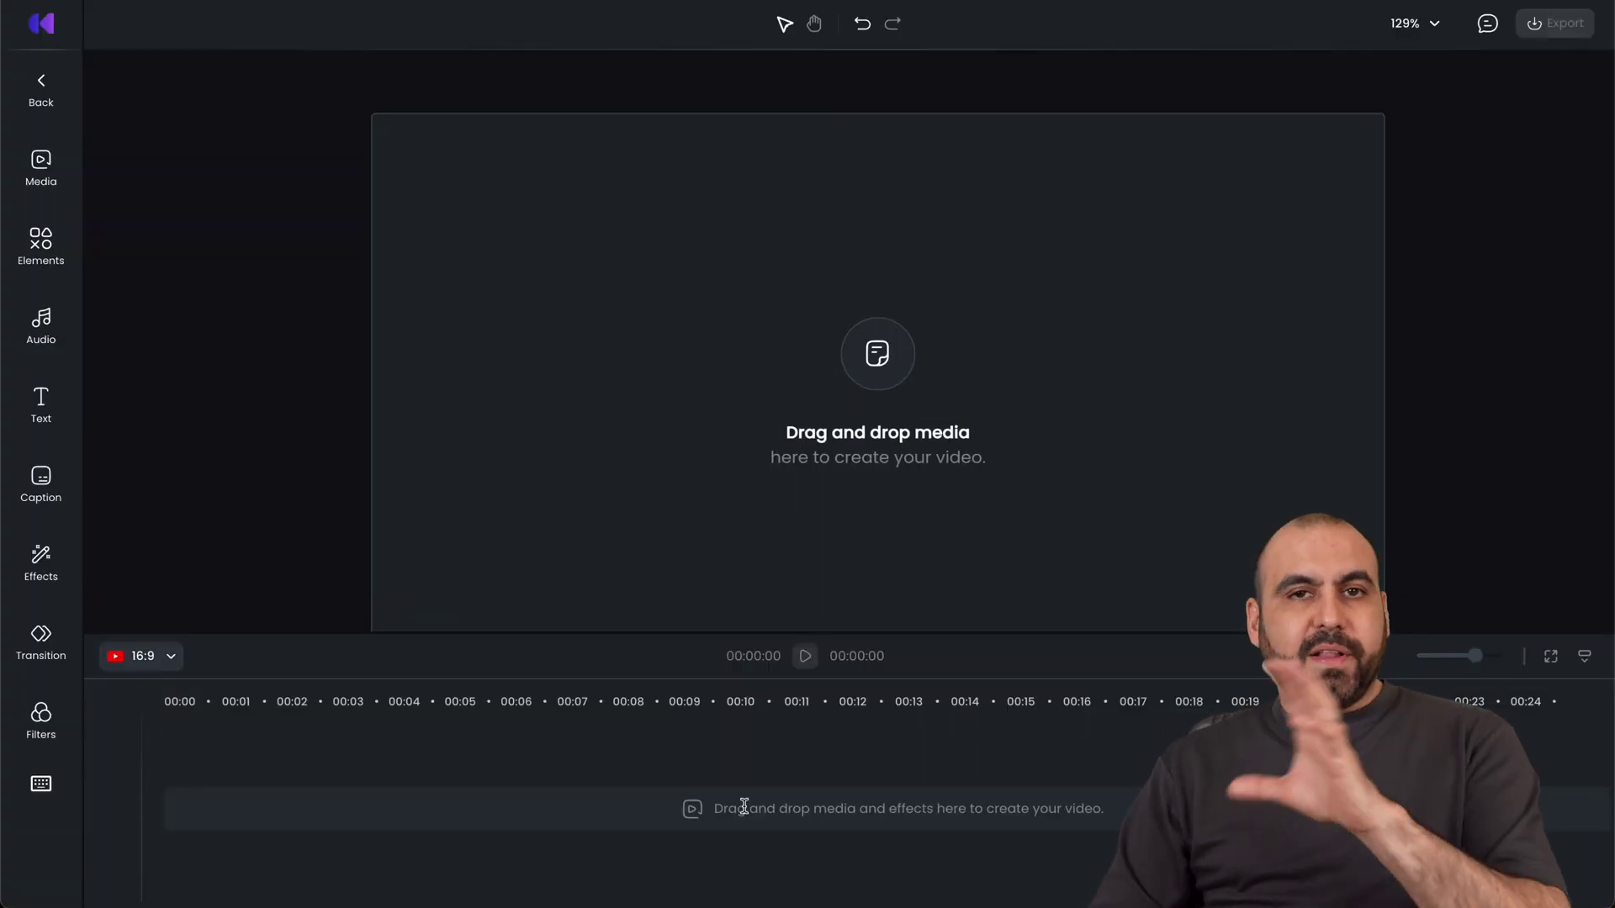
pyautogui.click(23, 185)
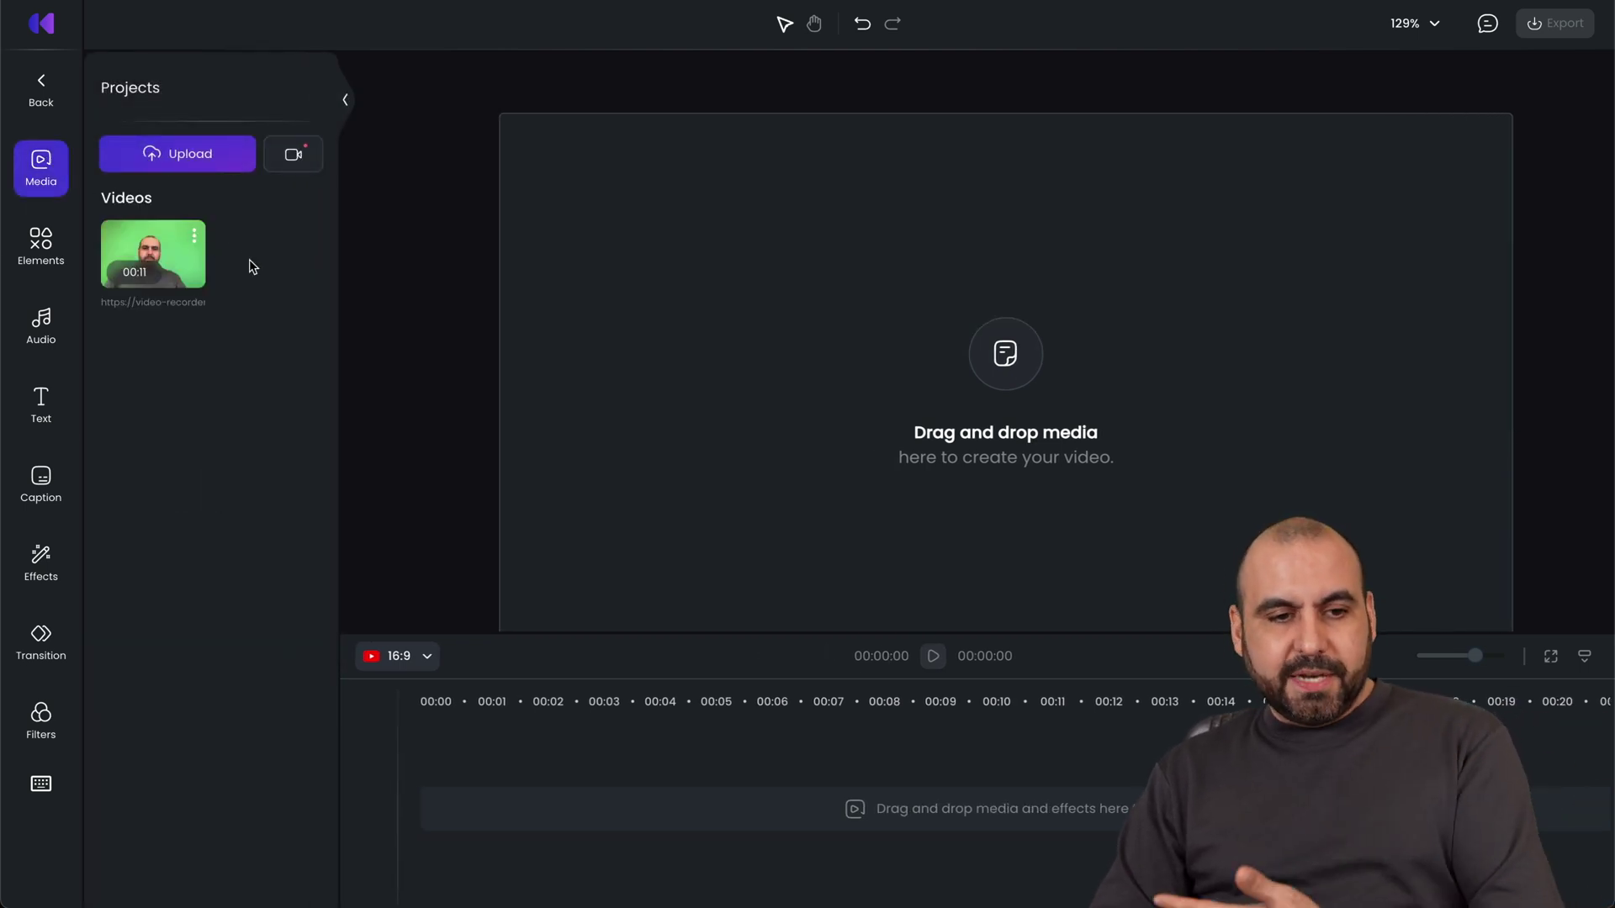
pyautogui.click(41, 244)
pyautogui.click(38, 169)
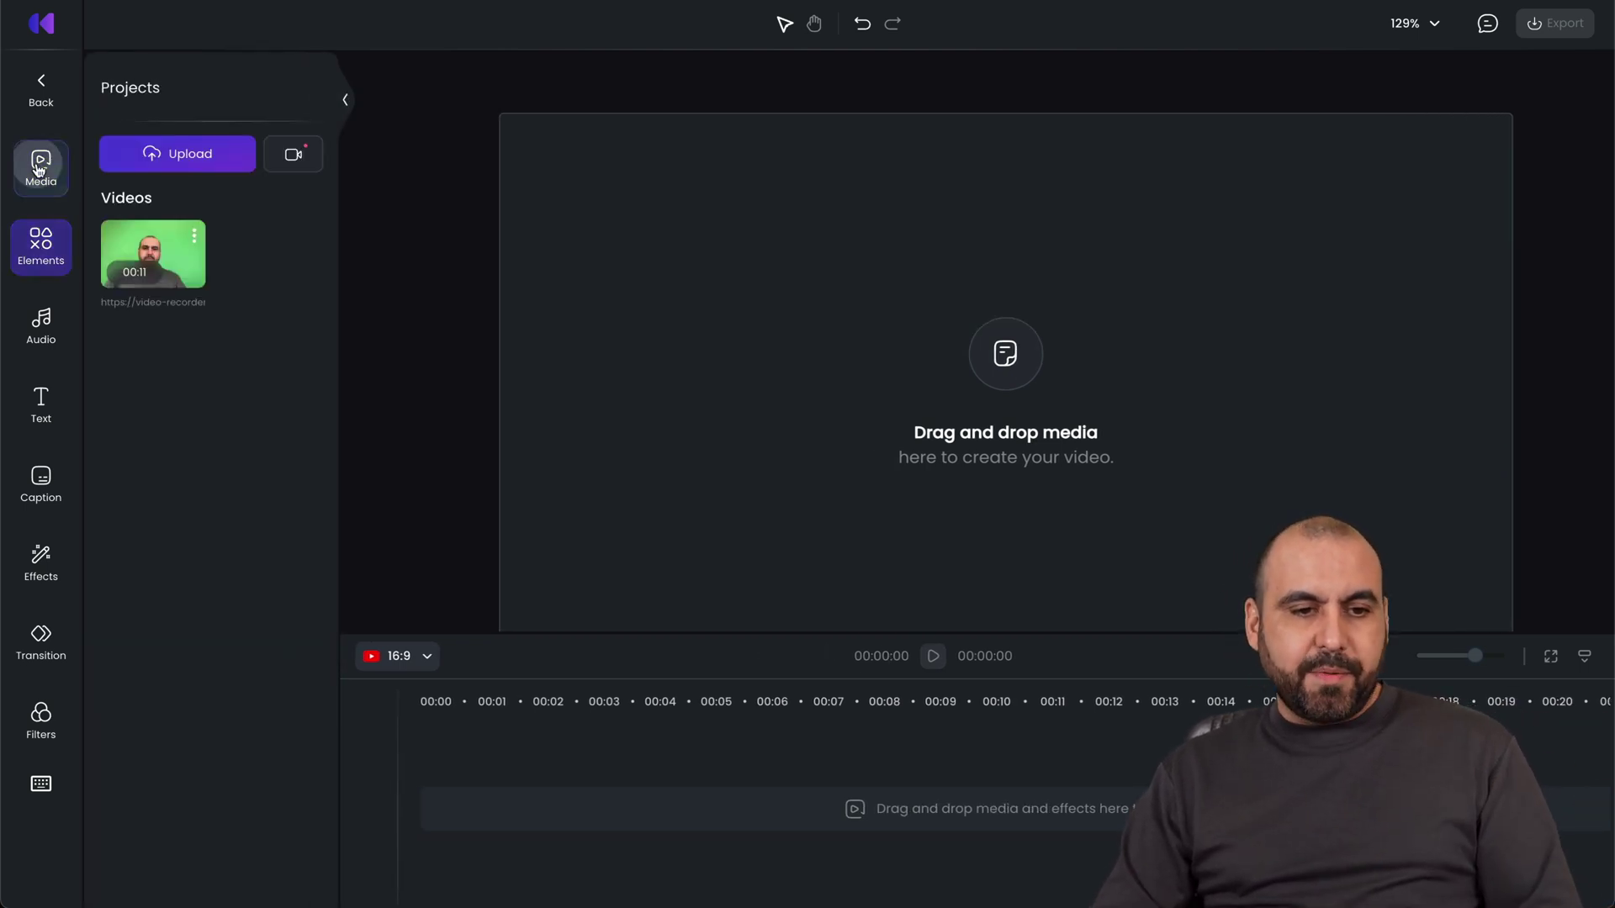
pyautogui.moveTo(143, 252); pyautogui.dragTo(637, 647)
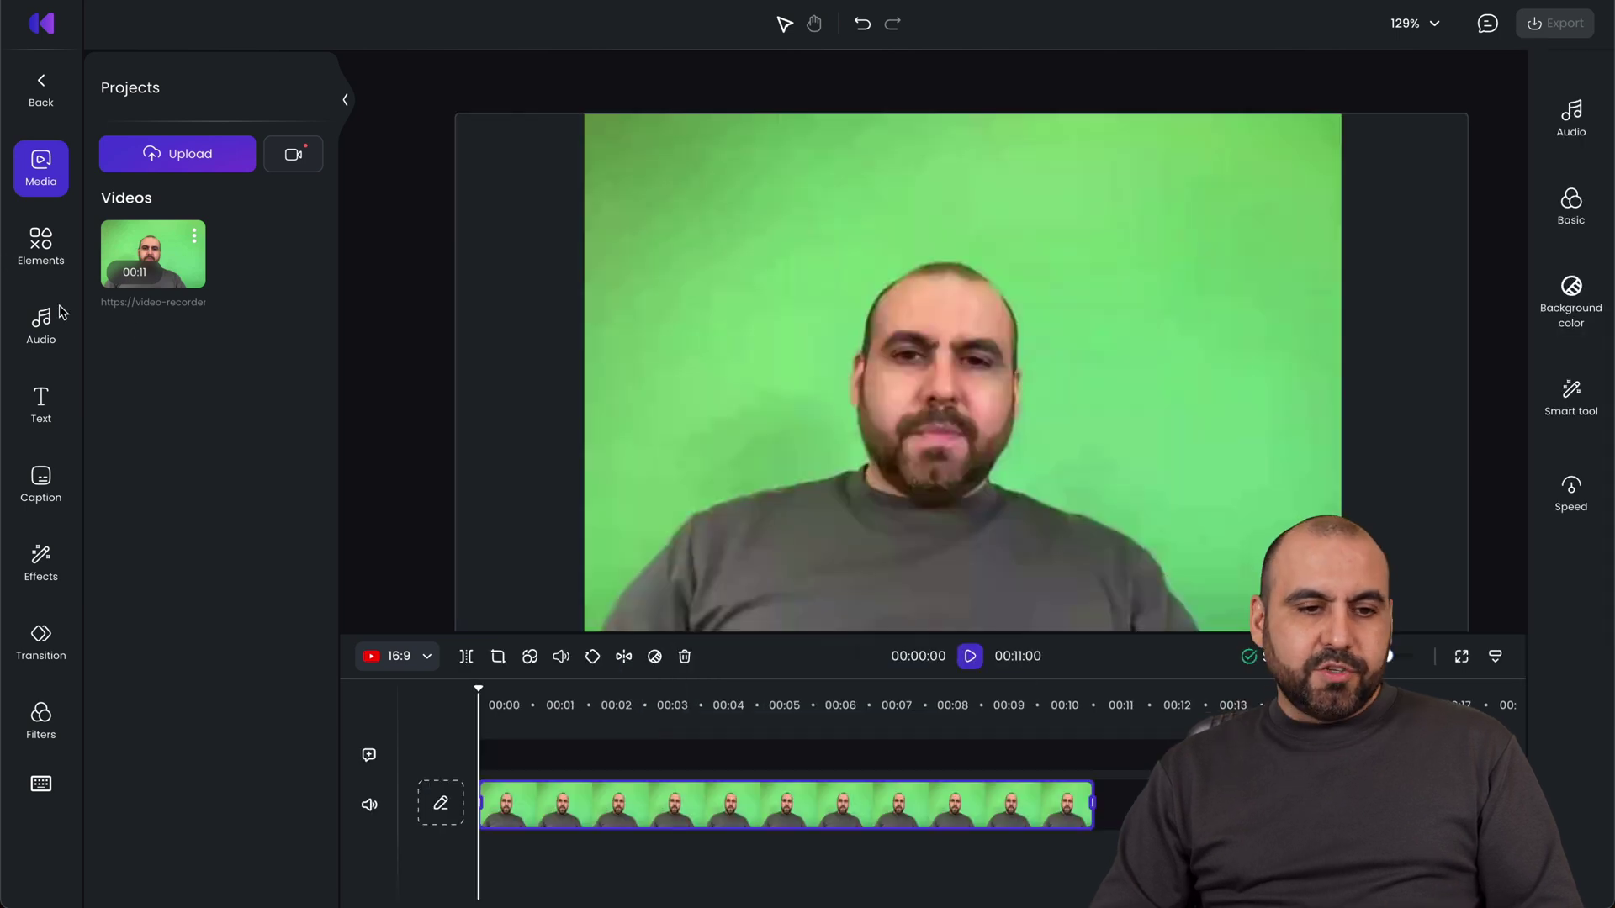
# - Browse the Audio, Text, Caption, Effects, Transition and Filters libraries
pyautogui.click(47, 328)
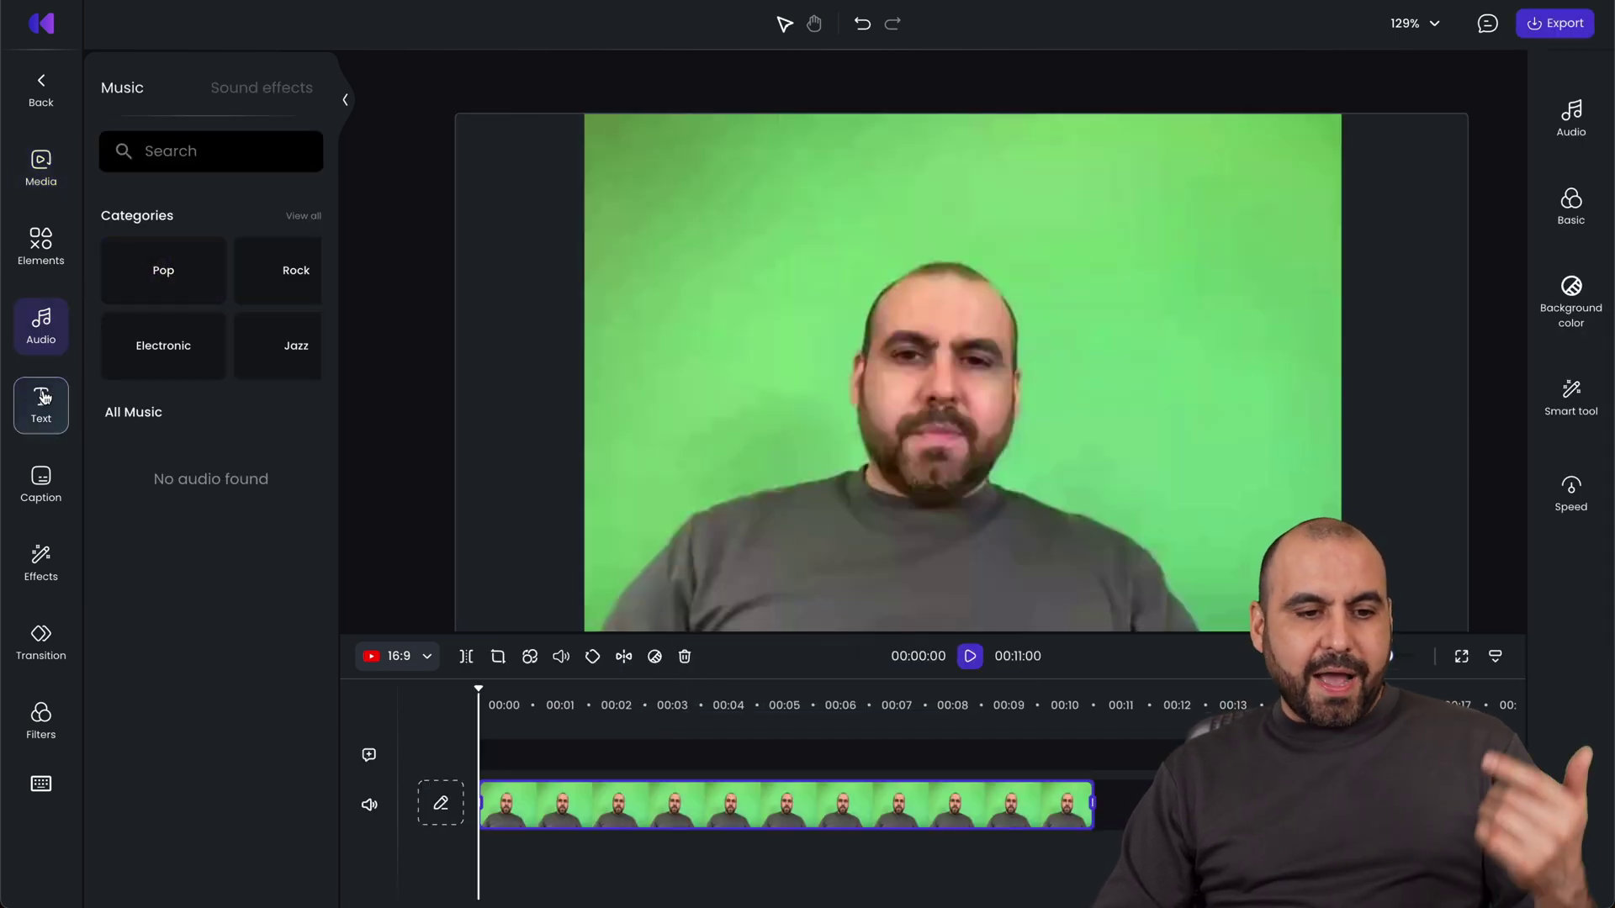
pyautogui.click(40, 405)
pyautogui.click(42, 484)
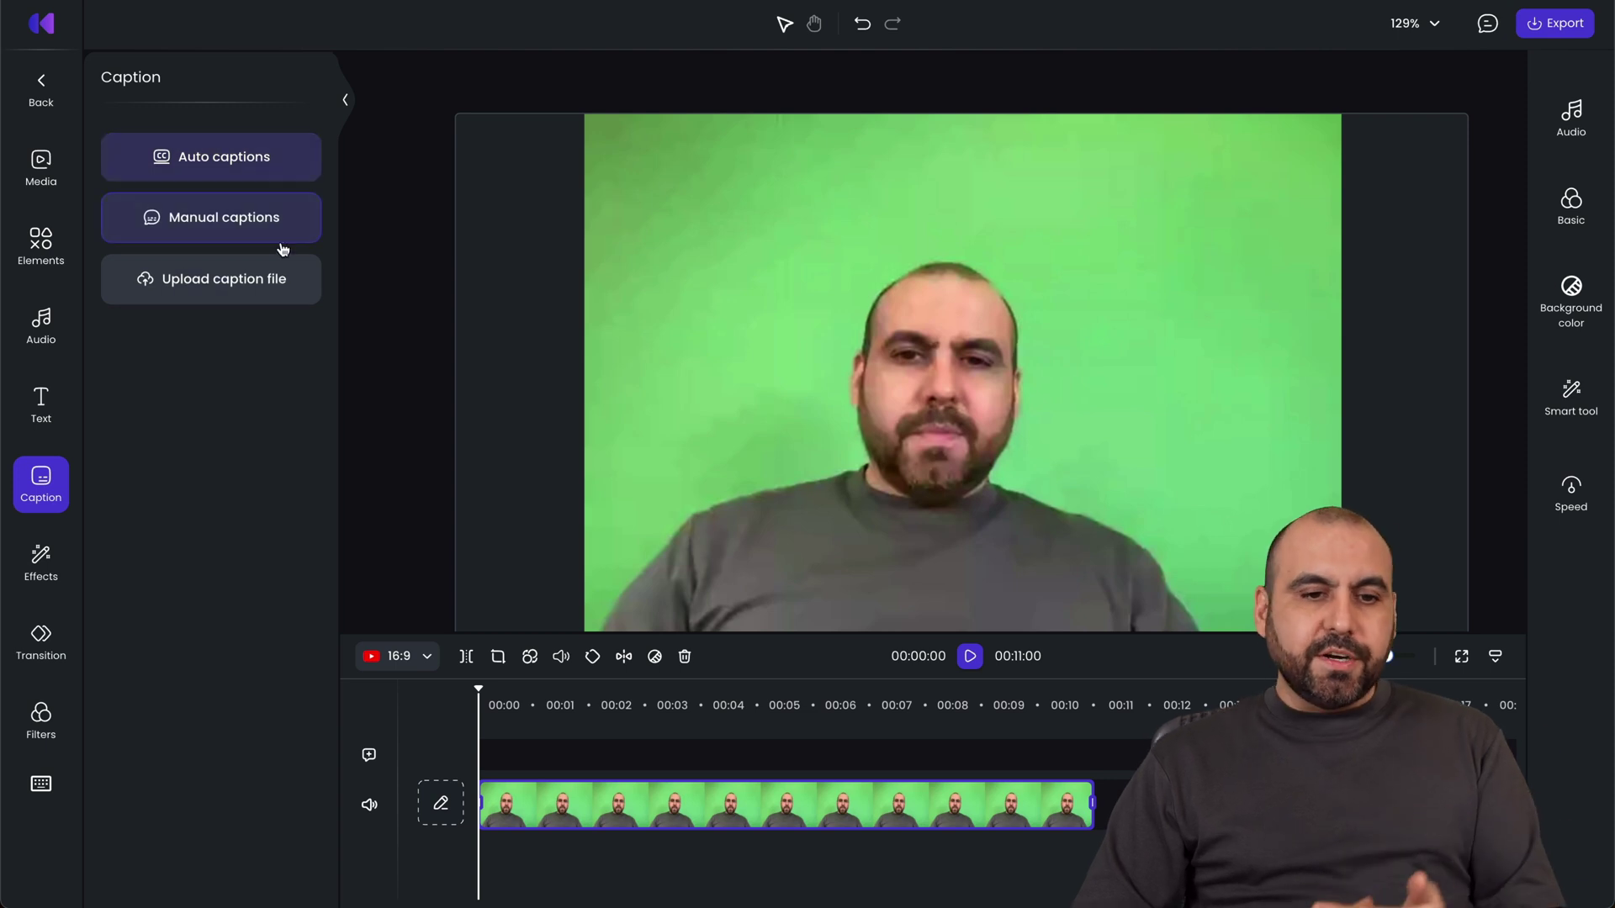
pyautogui.click(47, 557)
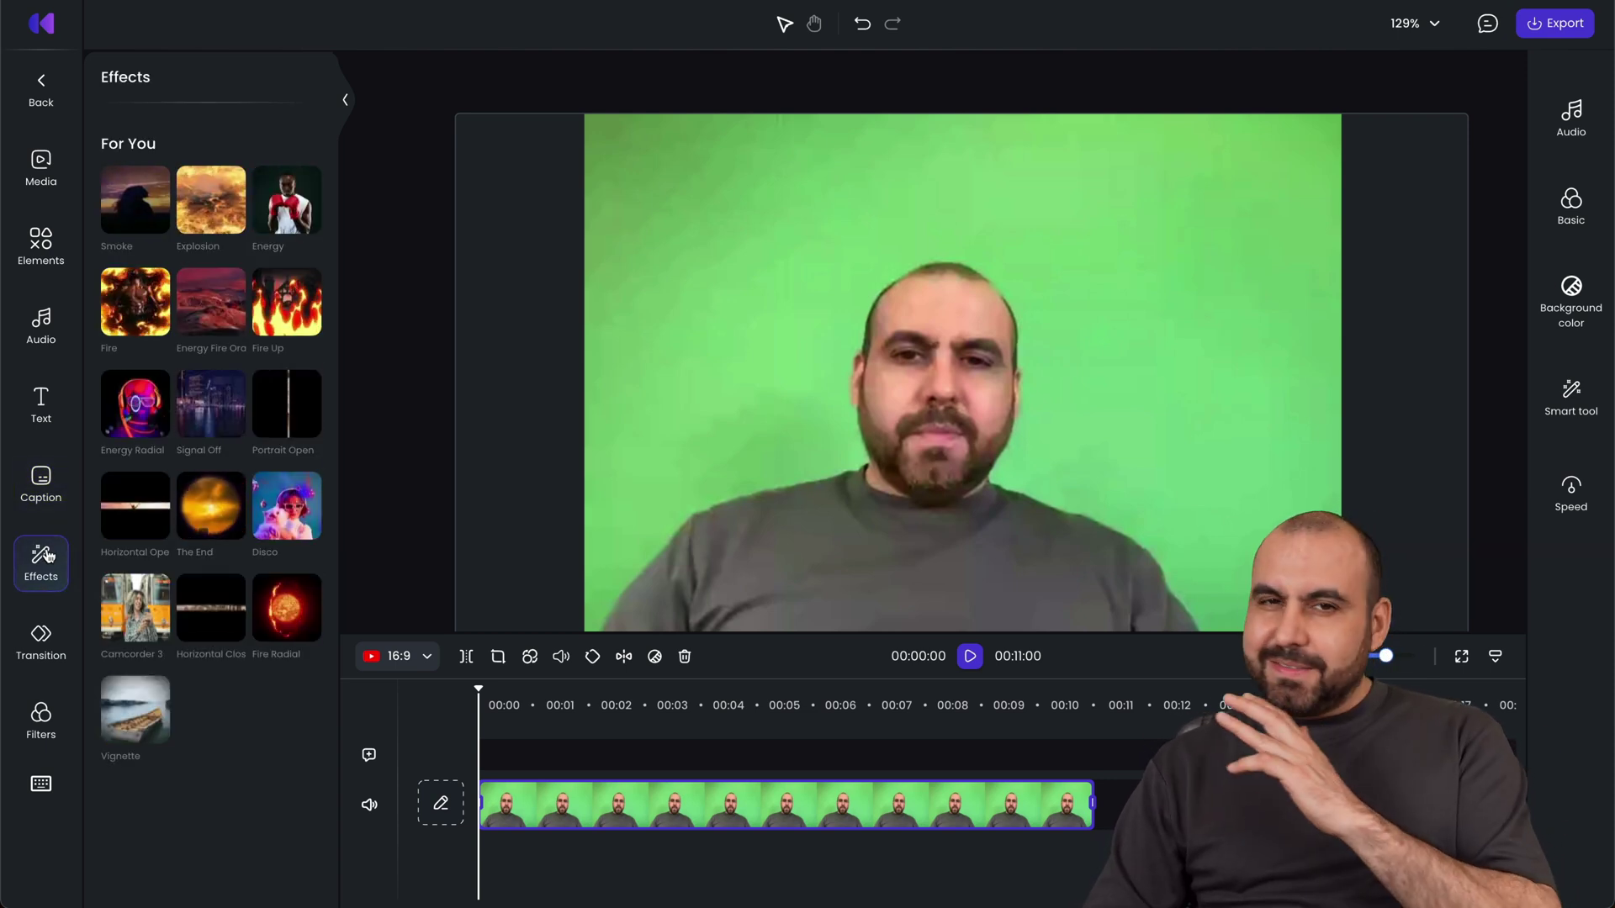
pyautogui.click(57, 643)
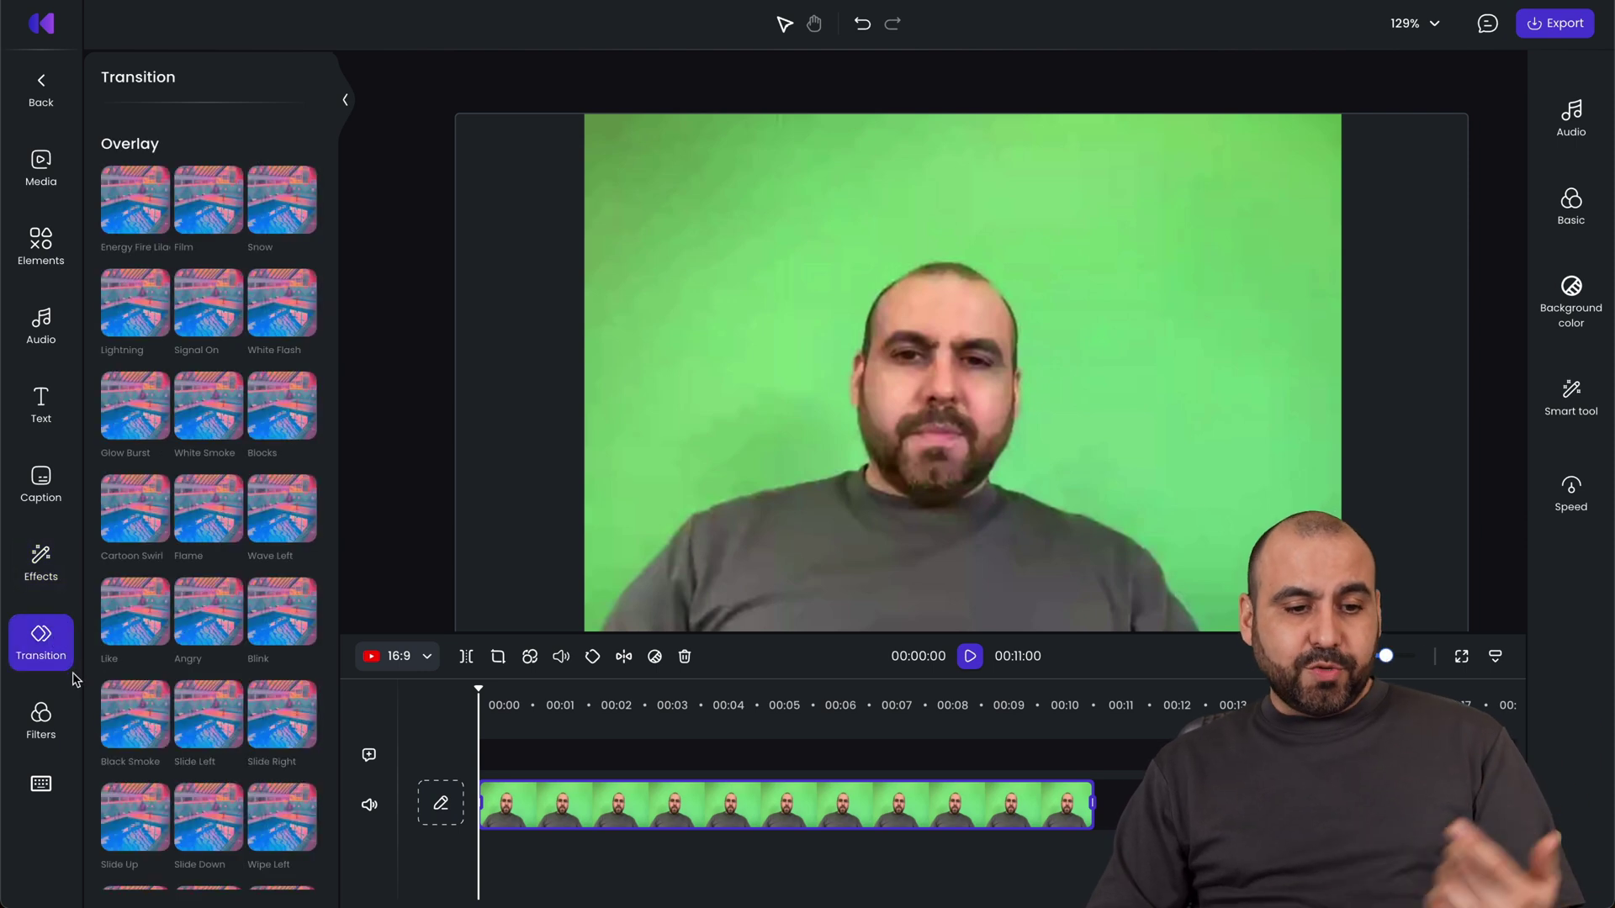
pyautogui.click(42, 715)
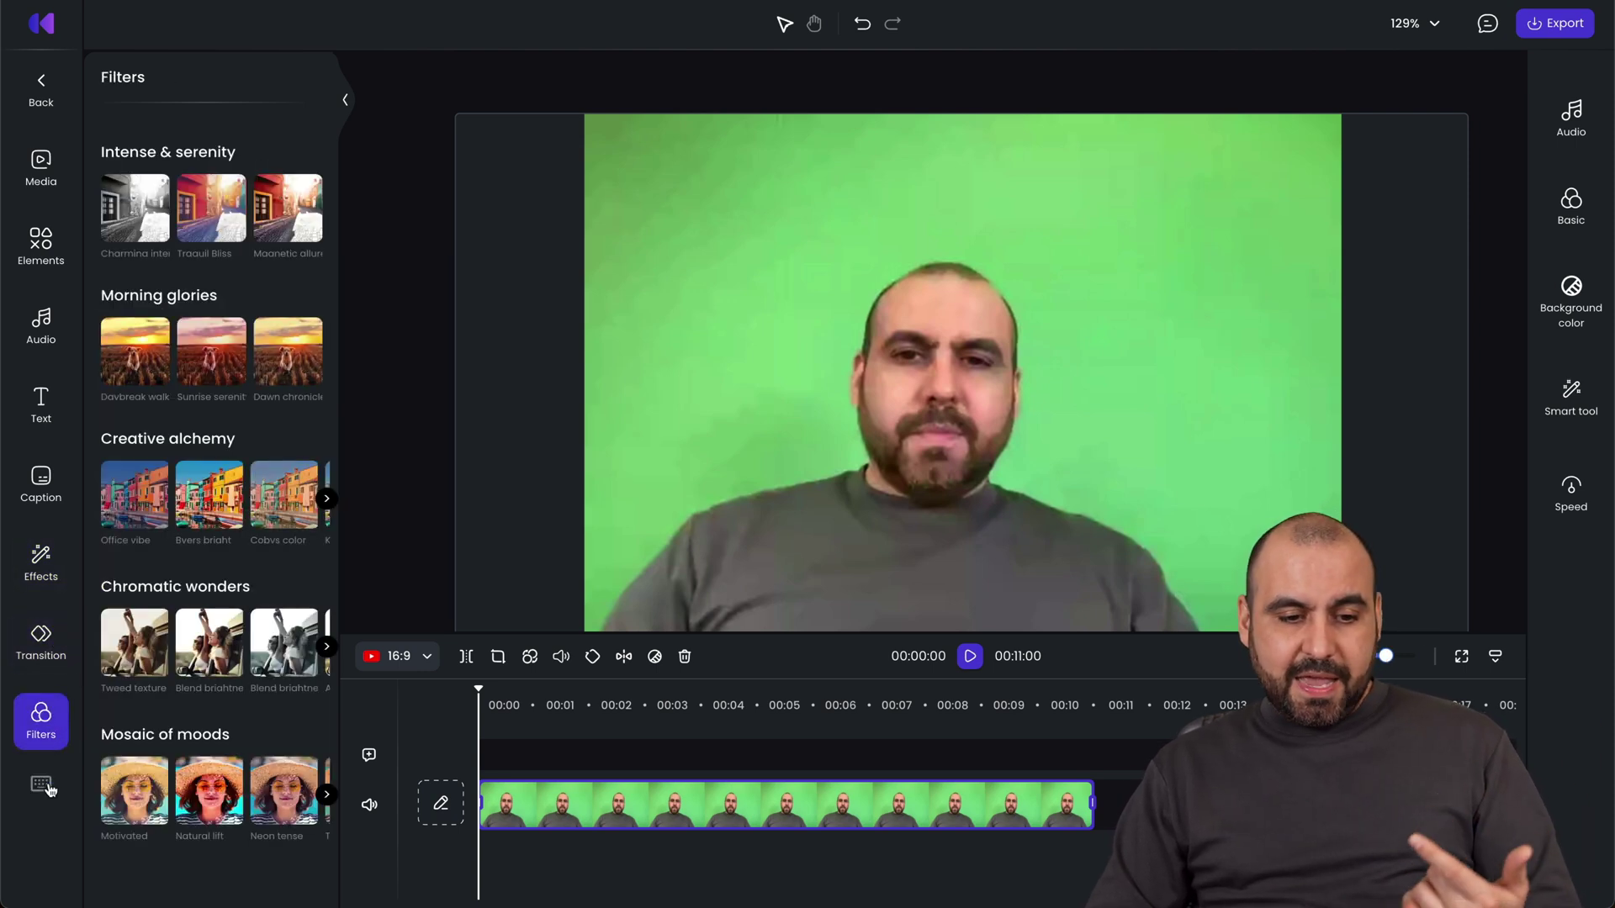
# - Check the clip's volume settings, then show its Basic transform and colour adjustments
pyautogui.click(1566, 127)
pyautogui.click(1575, 91)
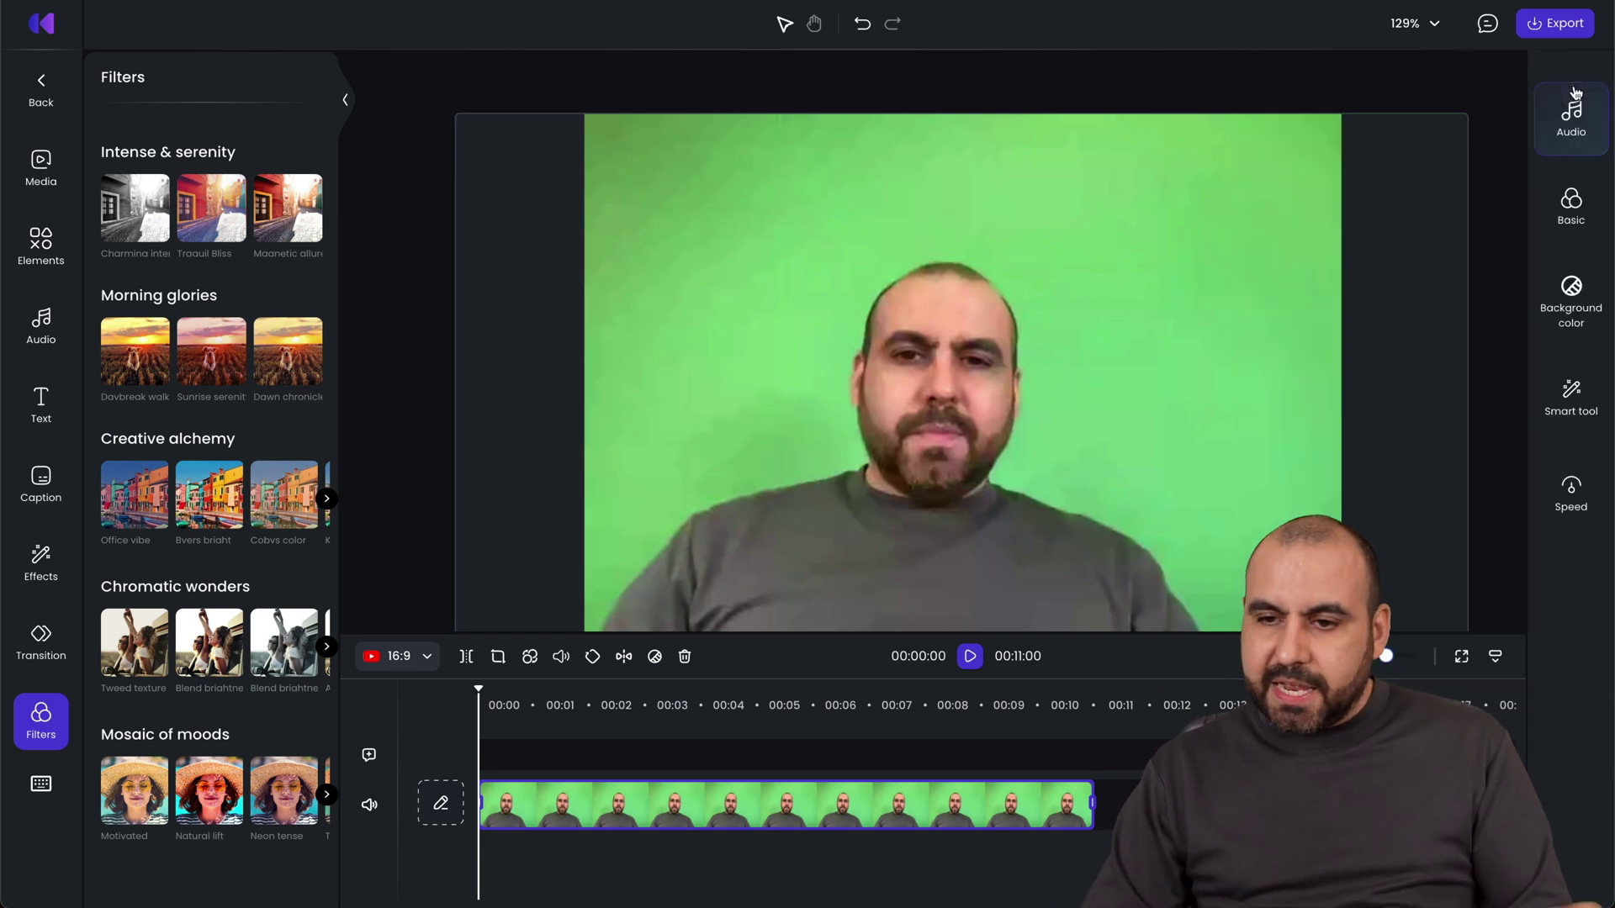
pyautogui.click(1571, 210)
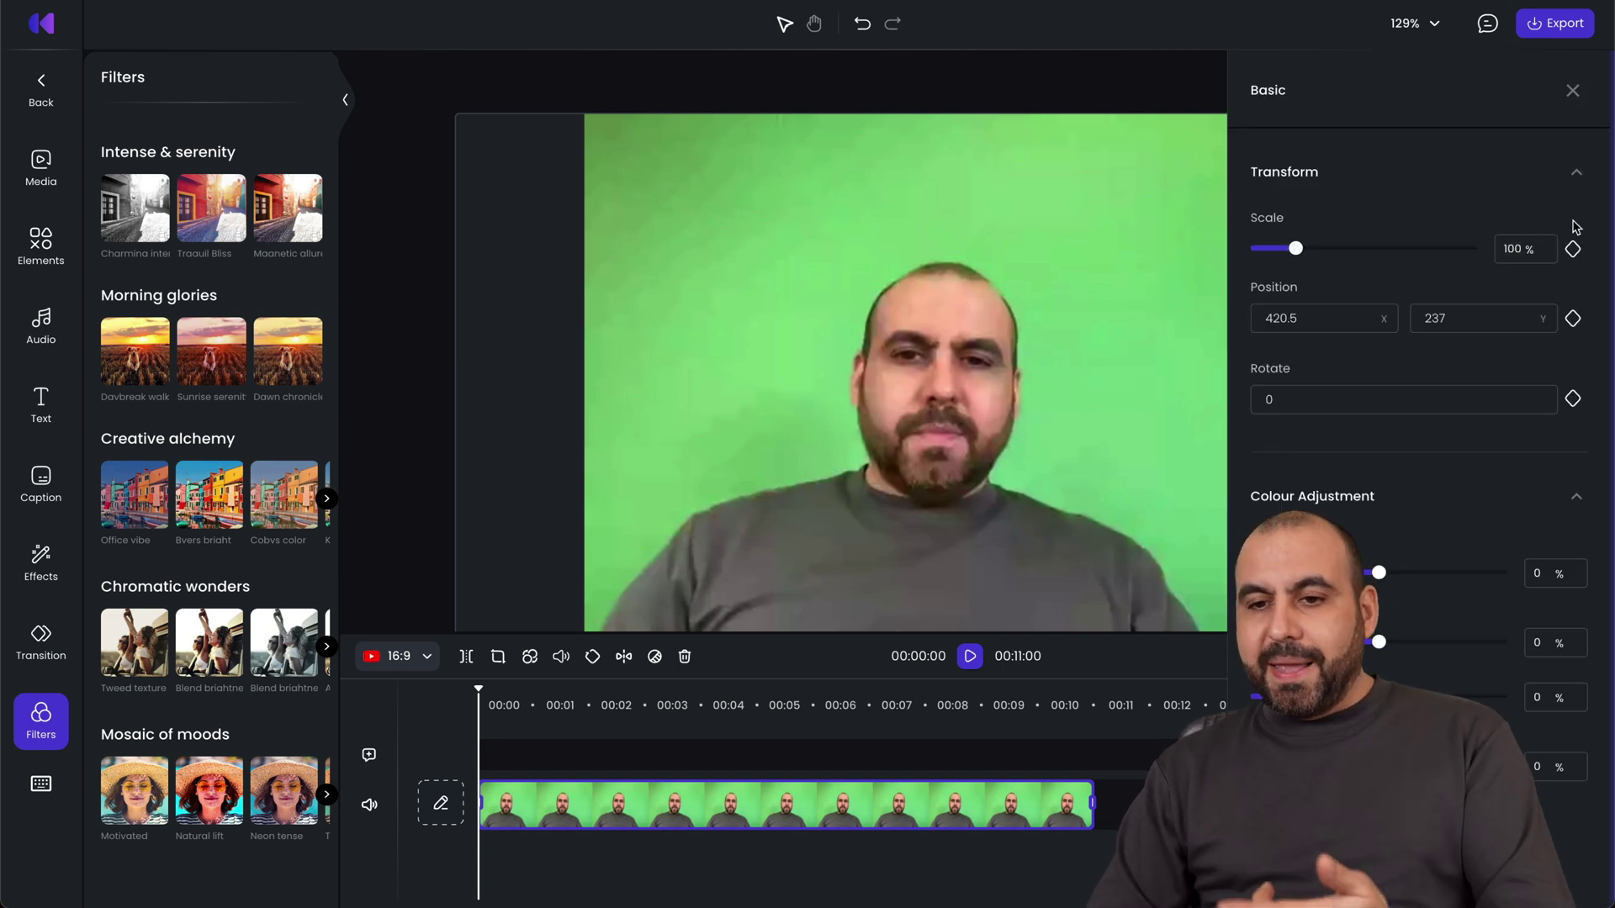
# - Close the Basic panel and glance at the clip's background colour picker
pyautogui.scroll(-1, 1435, 462)
pyautogui.scroll(1, 1446, 379)
pyautogui.click(1572, 90)
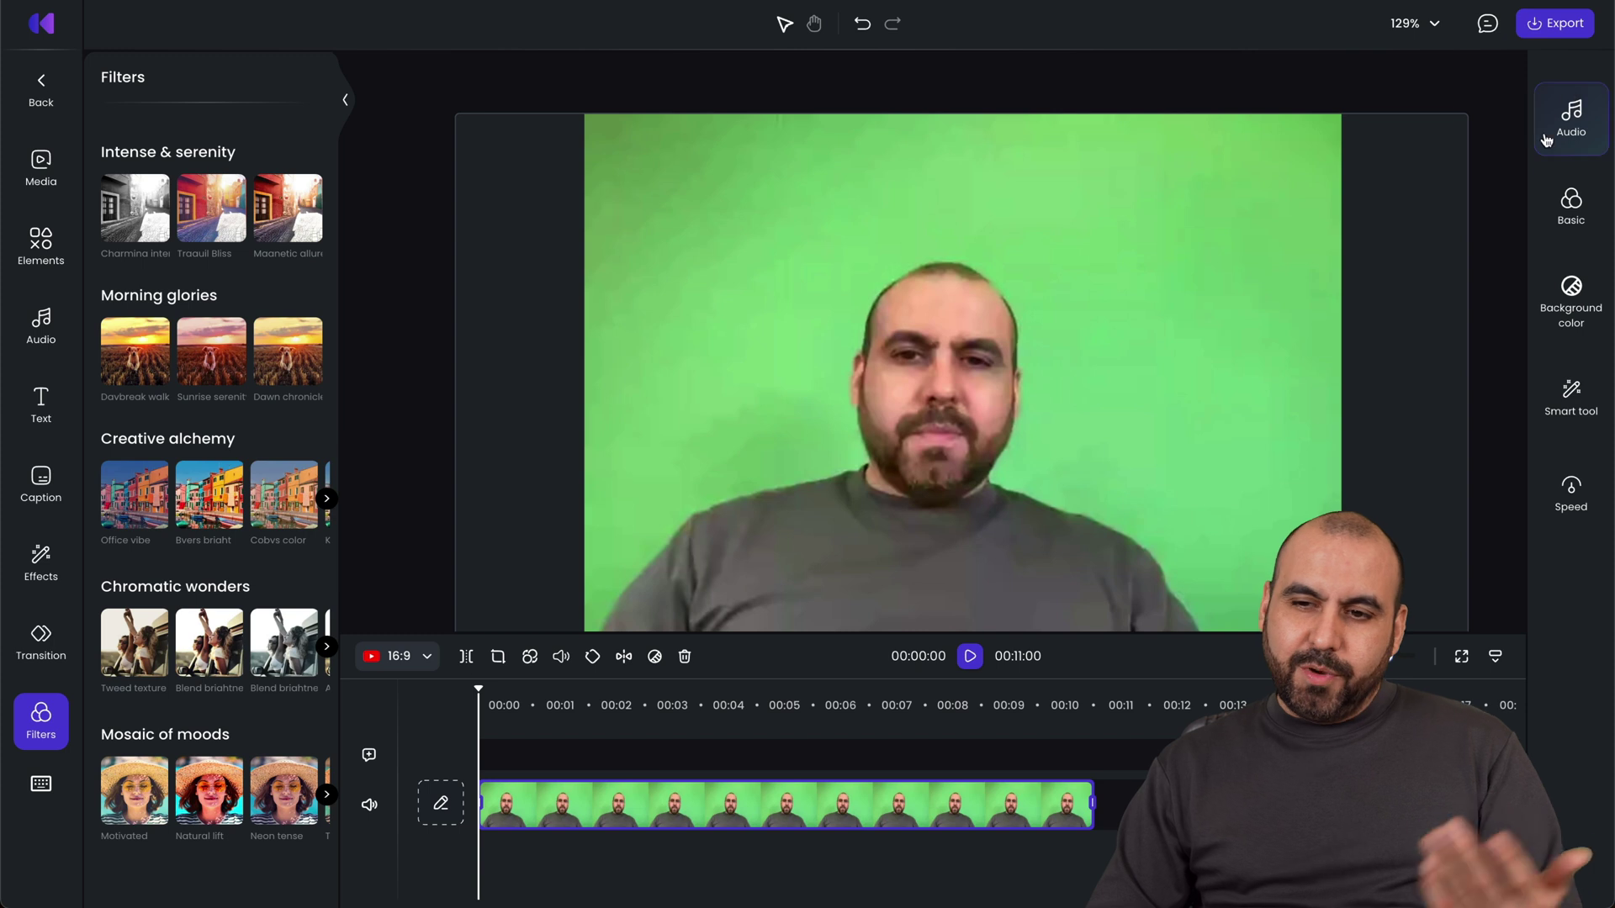
pyautogui.click(1574, 318)
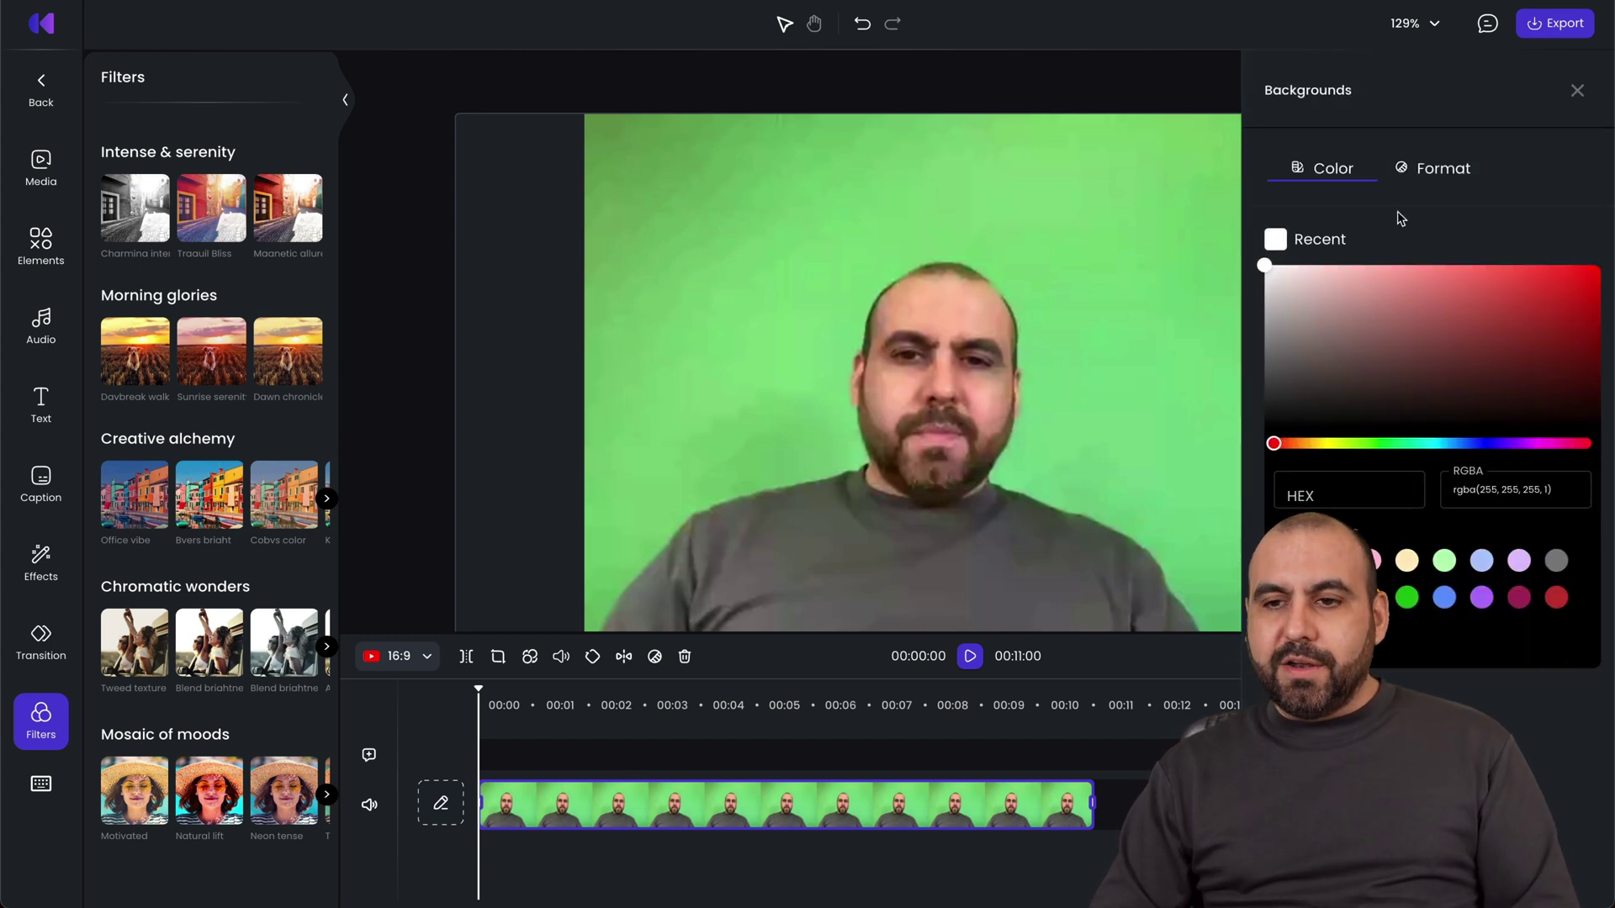
pyautogui.click(1577, 91)
# - Turn Smart tool background removal on for the clip, then off to restore the green backdrop
pyautogui.click(1579, 393)
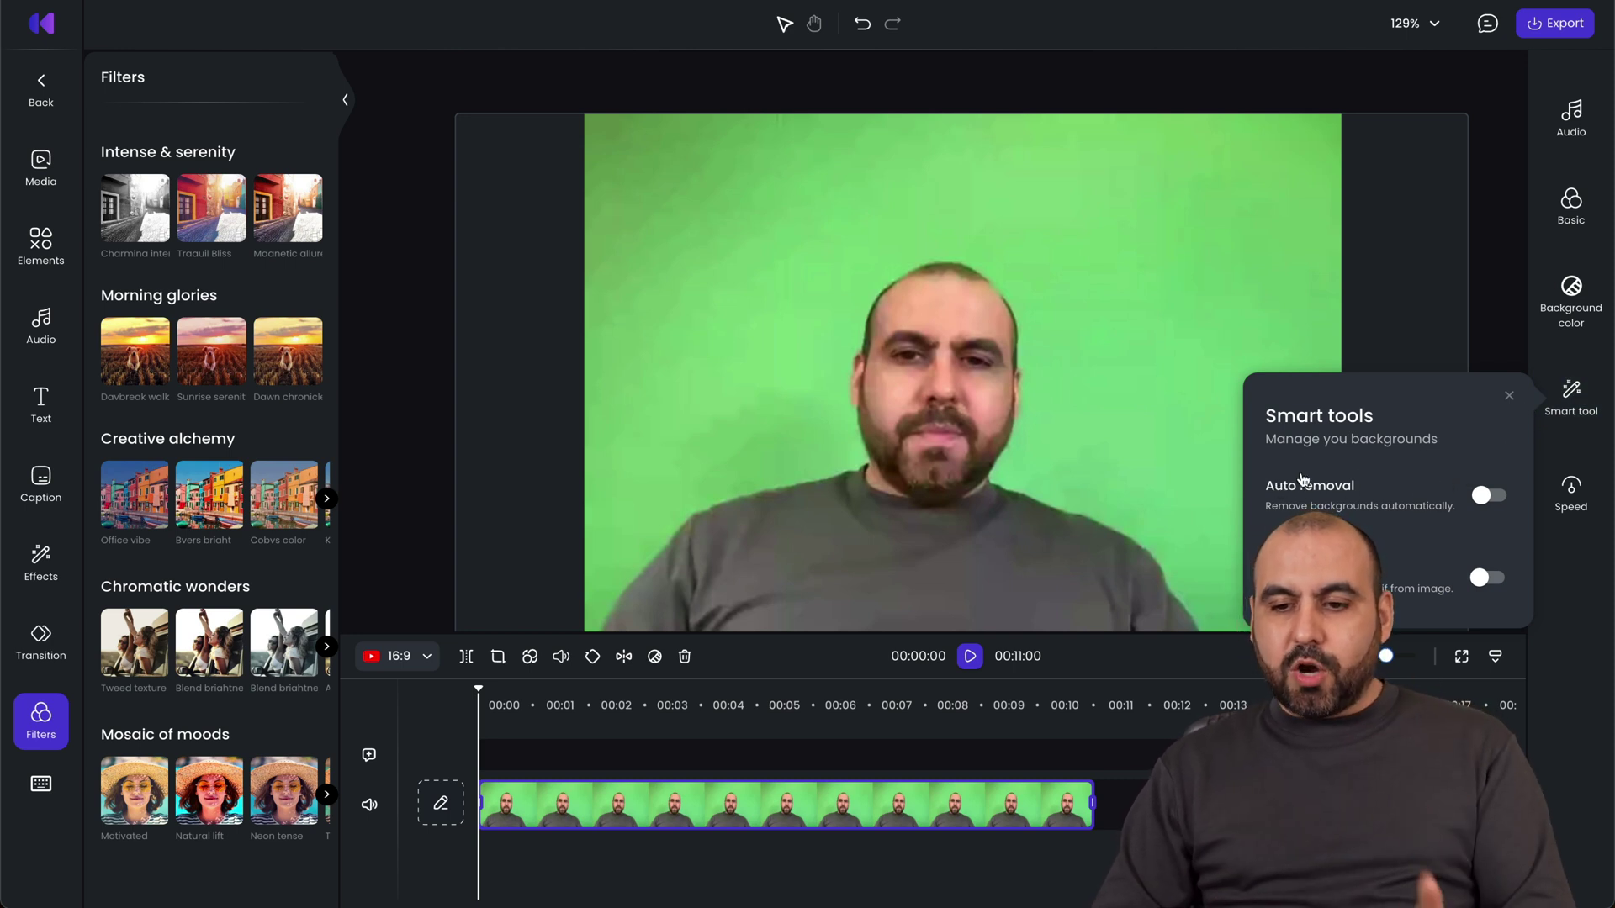
pyautogui.click(1464, 579)
pyautogui.click(1153, 308)
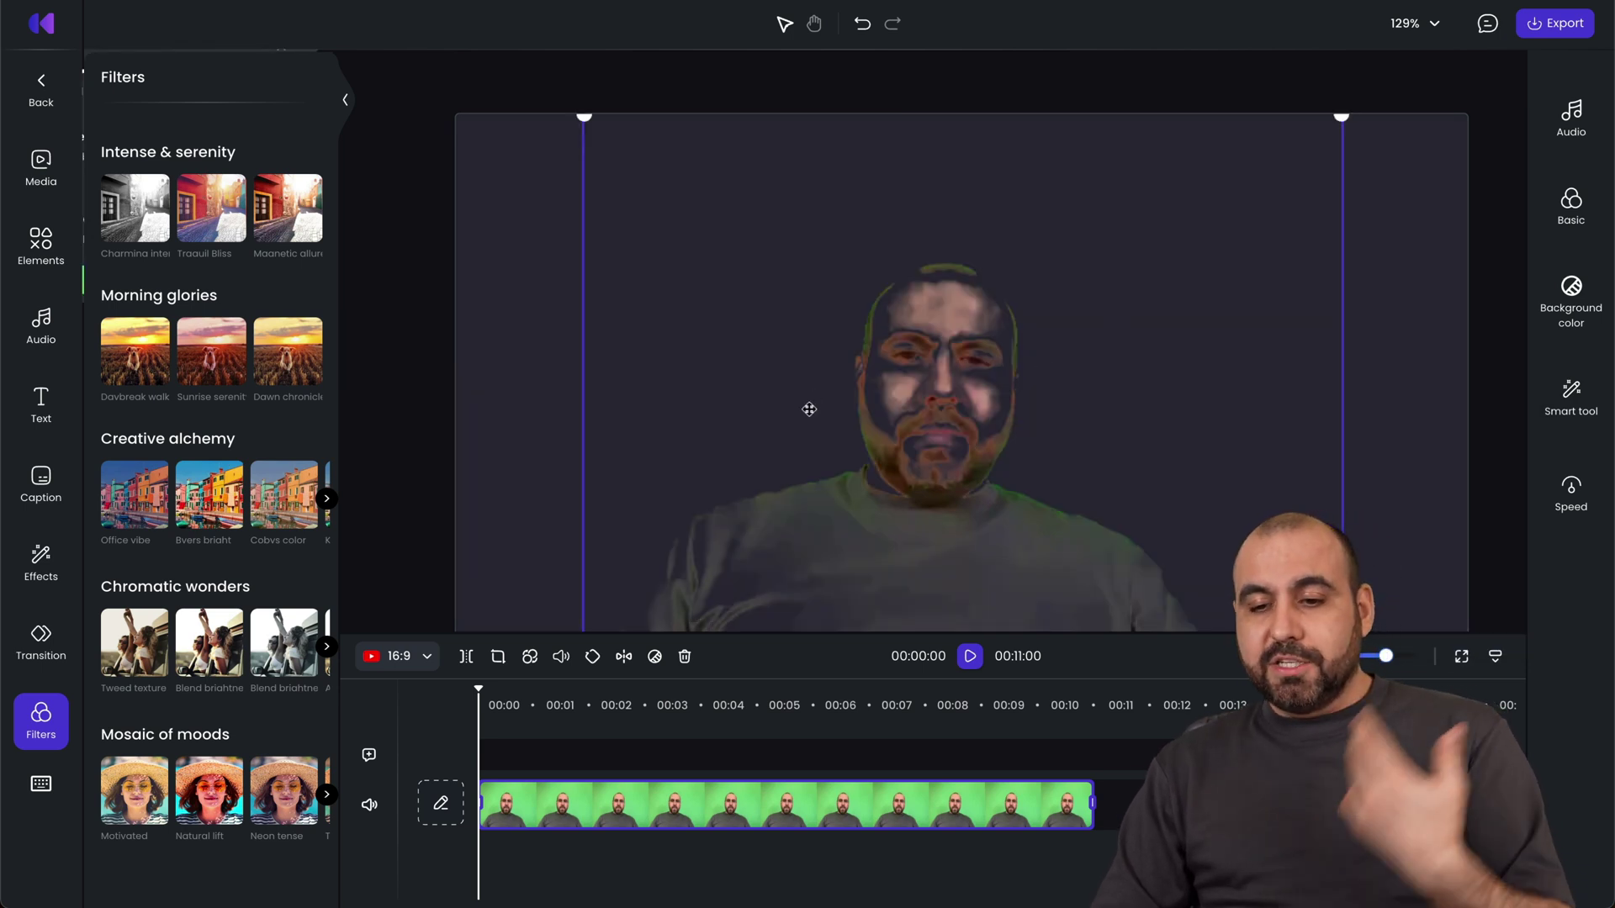
pyautogui.click(1570, 395)
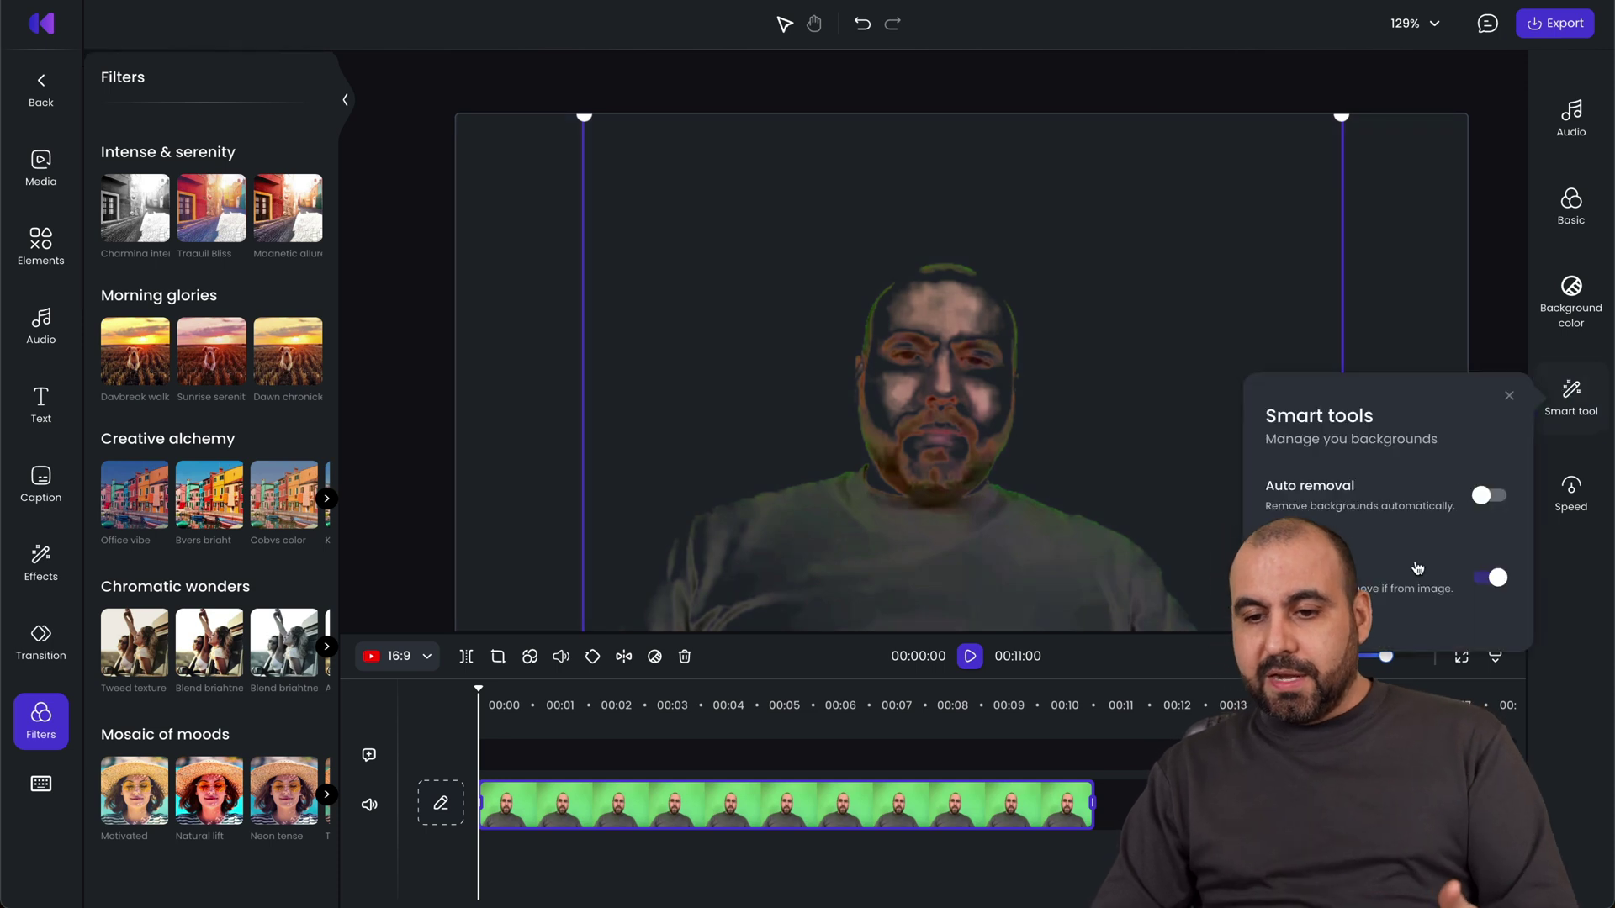
pyautogui.click(1491, 586)
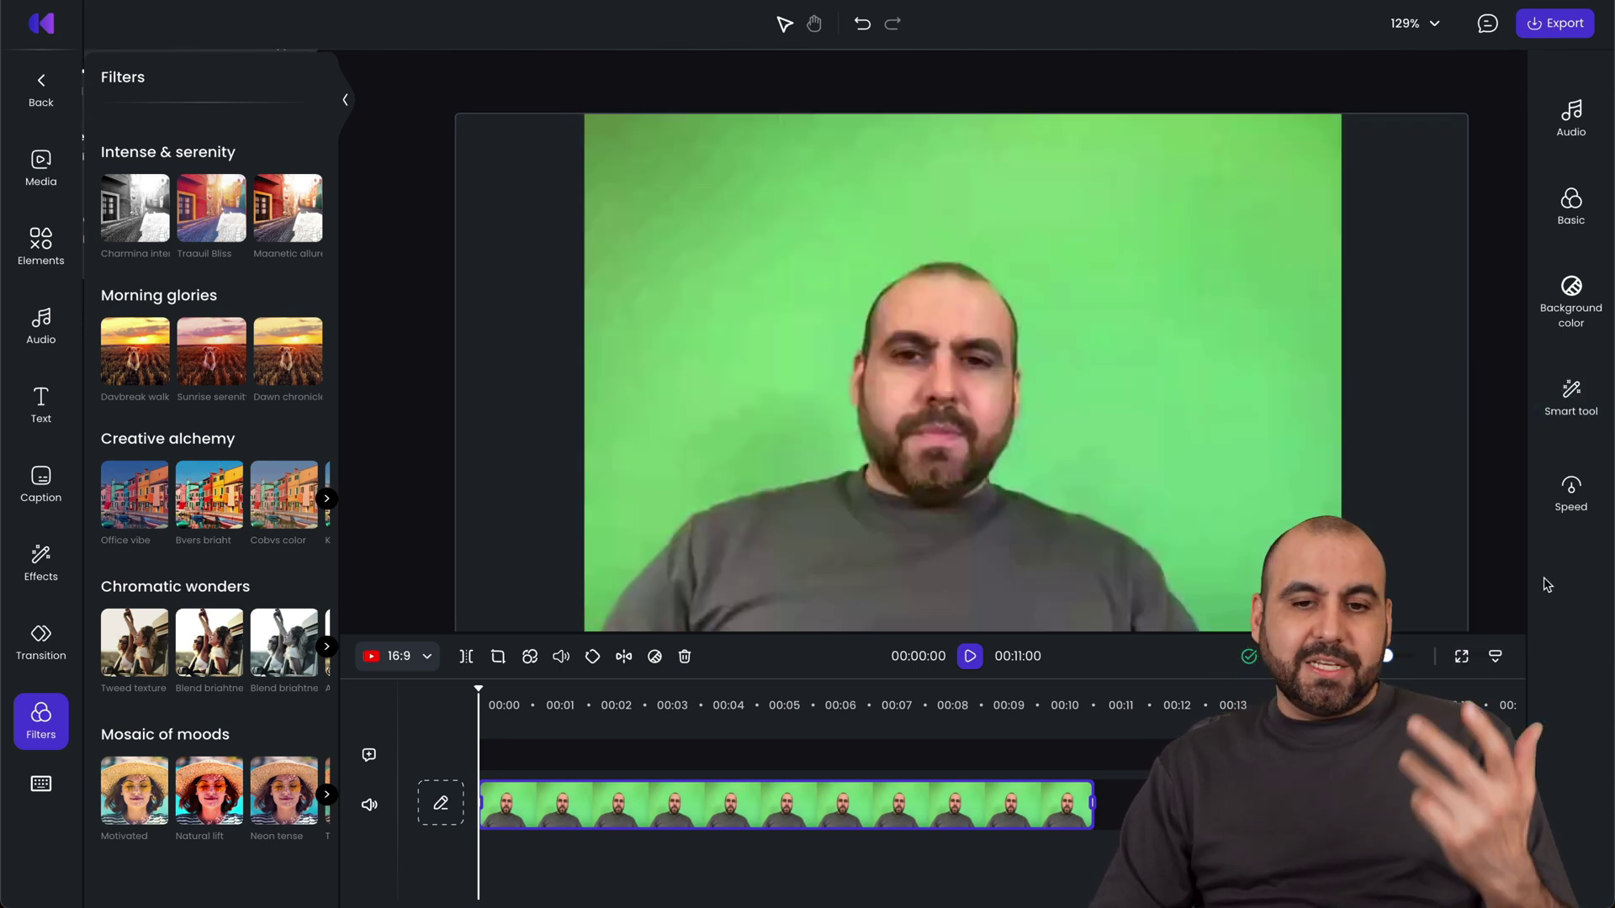